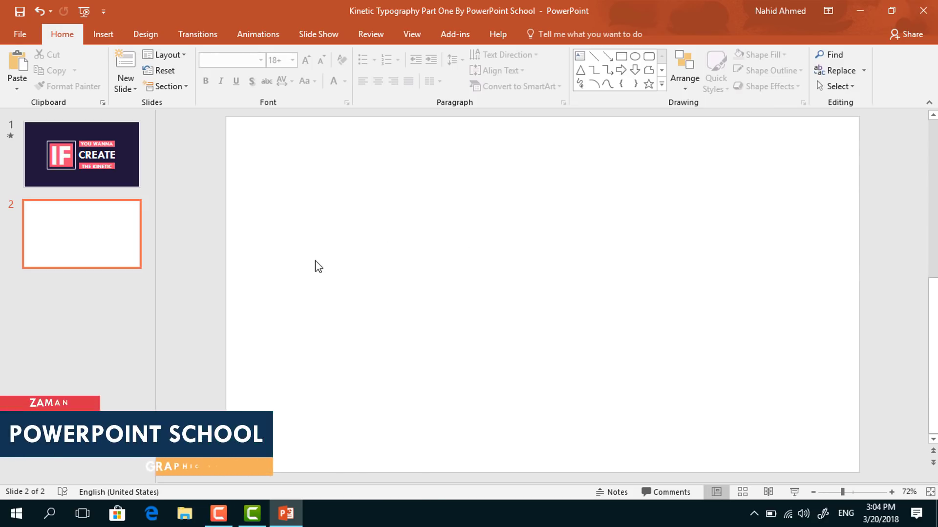
- Give slide 2 a solid Dark Purple background fill from Recent Colors
click(143, 39)
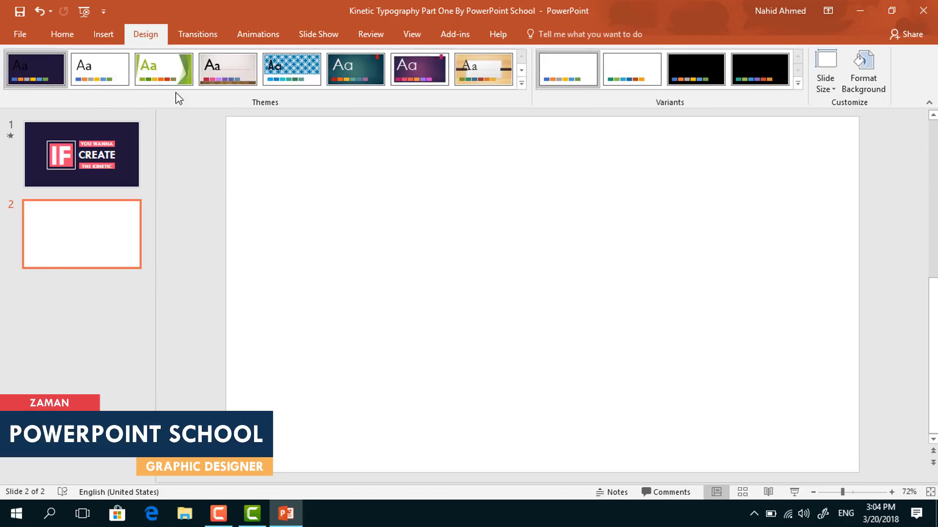
click(862, 87)
click(903, 289)
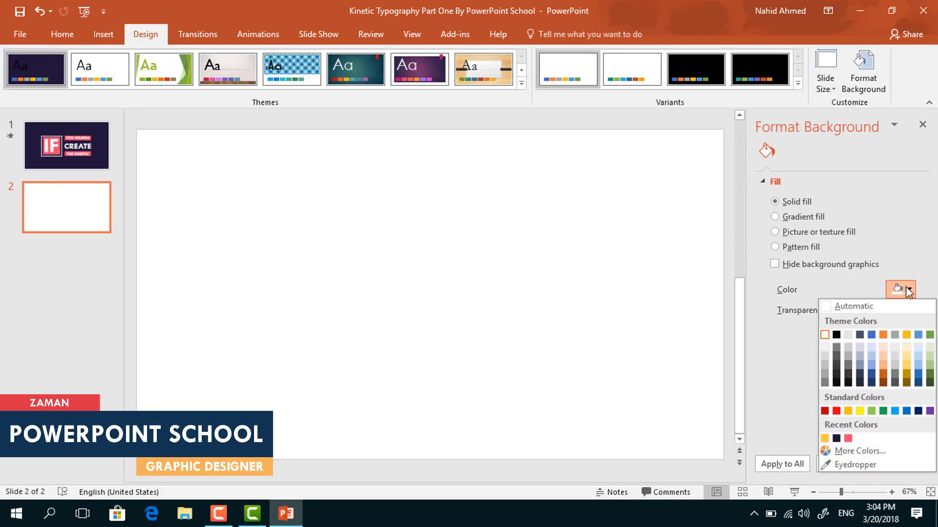
click(836, 438)
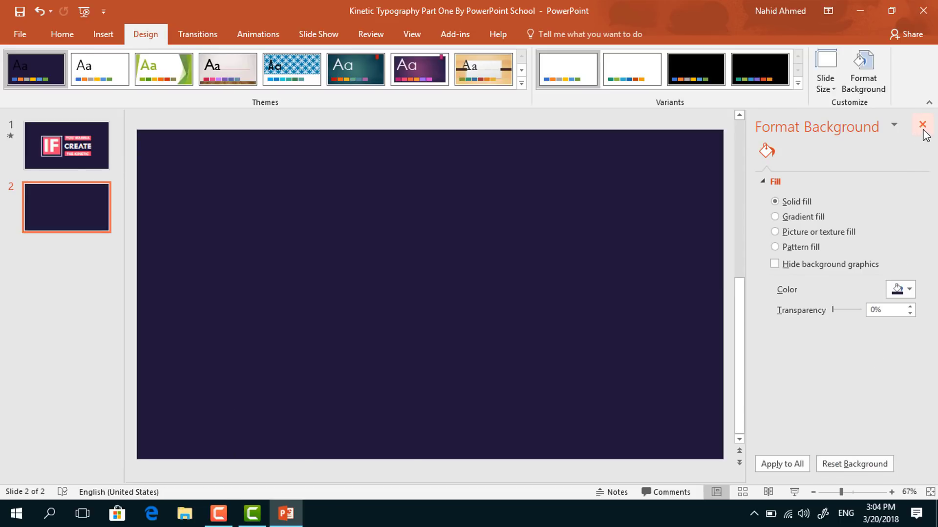
click(923, 126)
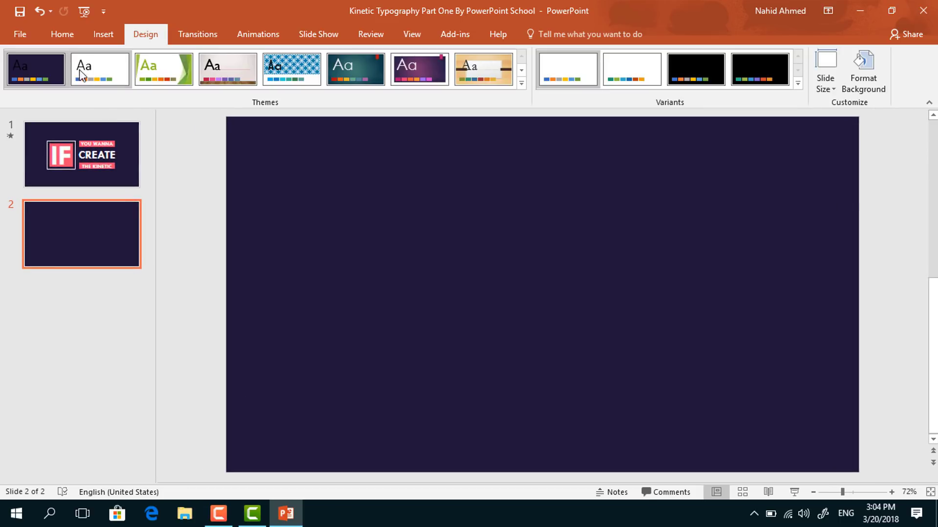
- Draw a text box left of the slide centre for the IF letters
click(63, 33)
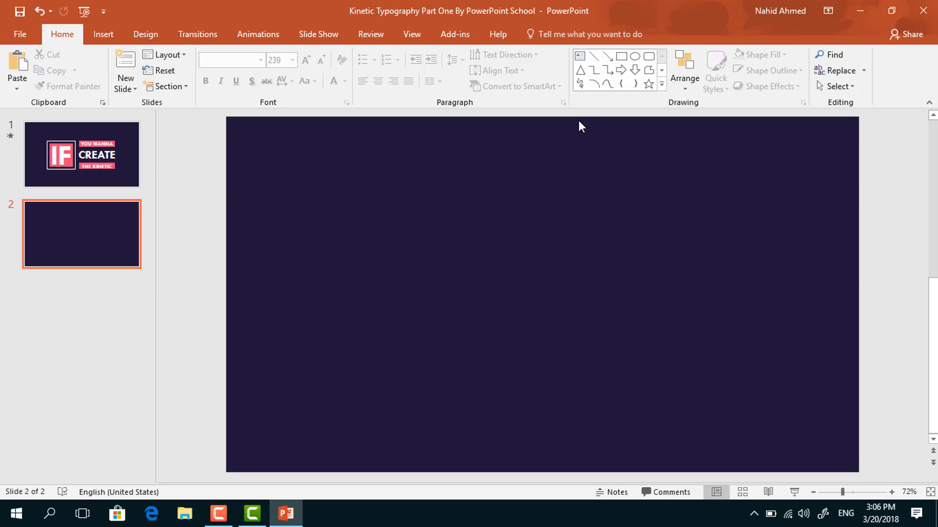
click(581, 57)
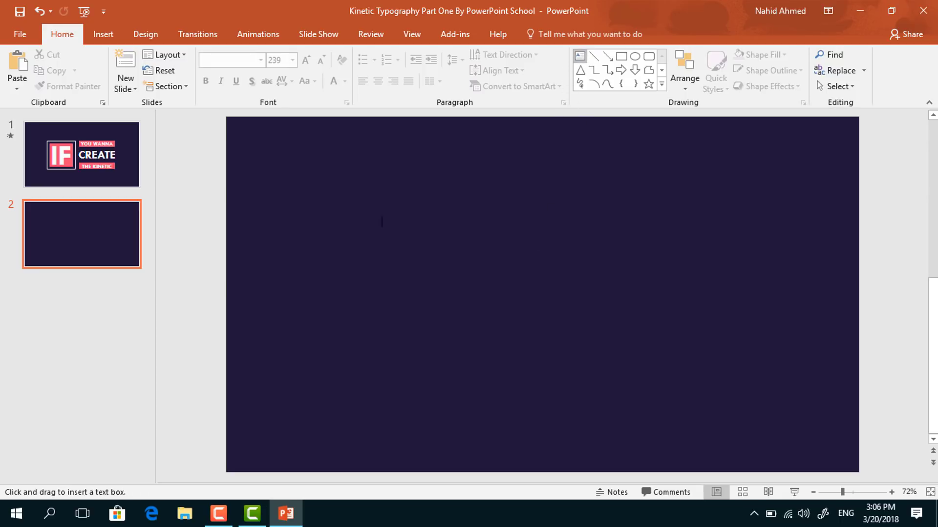
drag(344, 218, 477, 358)
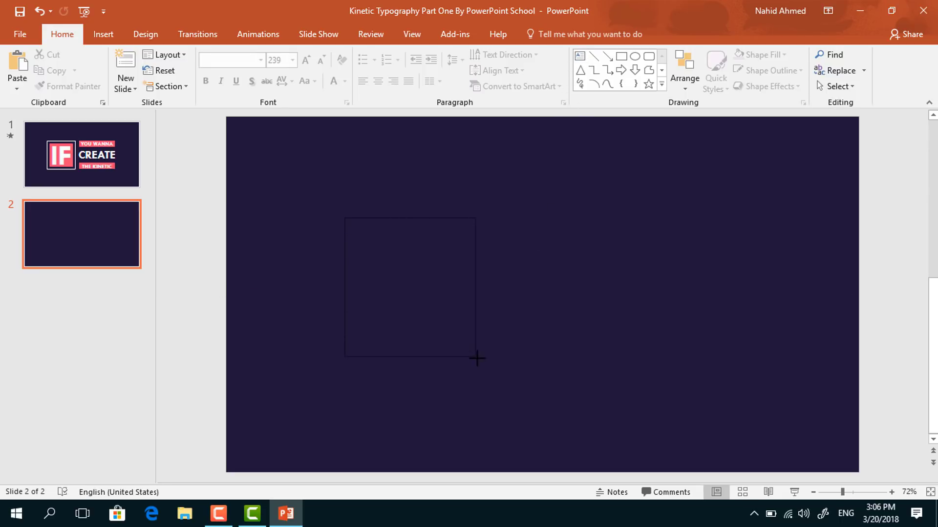
drag(517, 386, 517, 386)
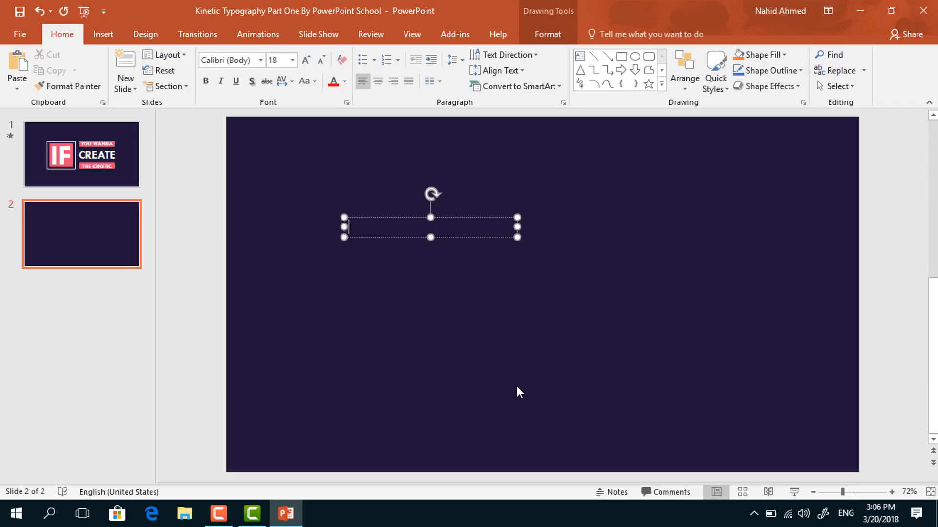
- Format IF as bold, white, centred Tw Cen MT at size 239
key(ctrl+a)
click(238, 60)
text(Tw)
click(277, 61)
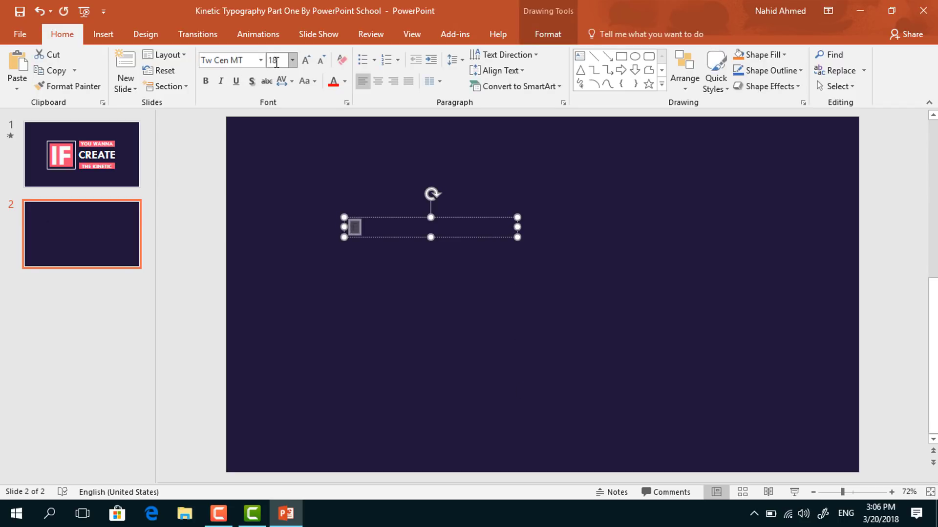
key(Return)
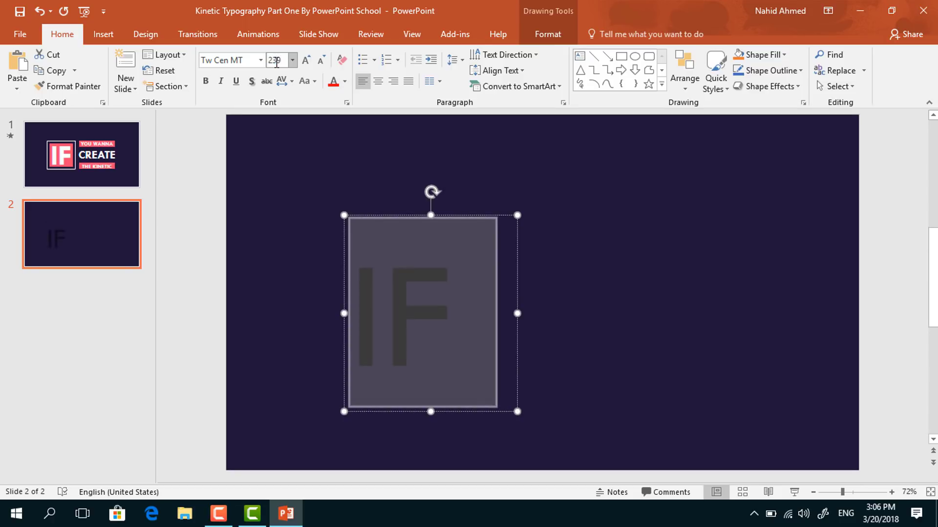
key(ctrl+b)
click(378, 81)
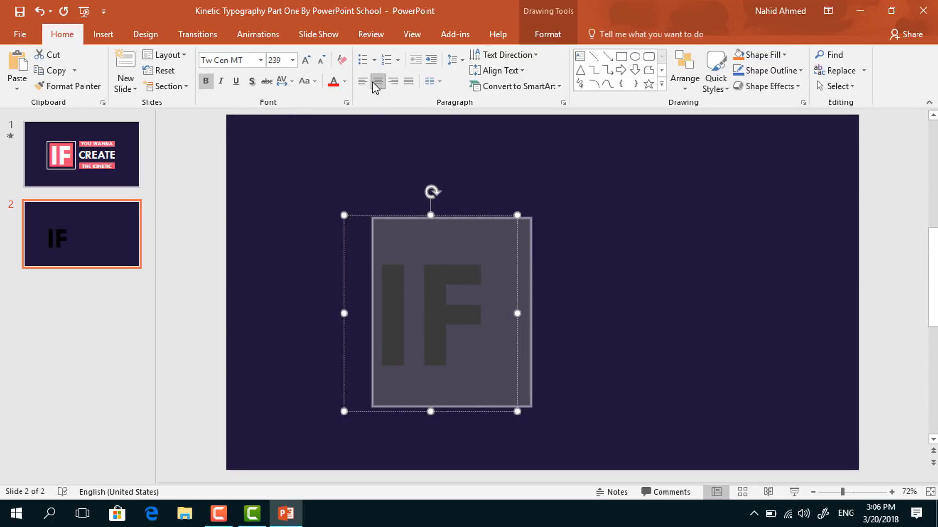
click(344, 81)
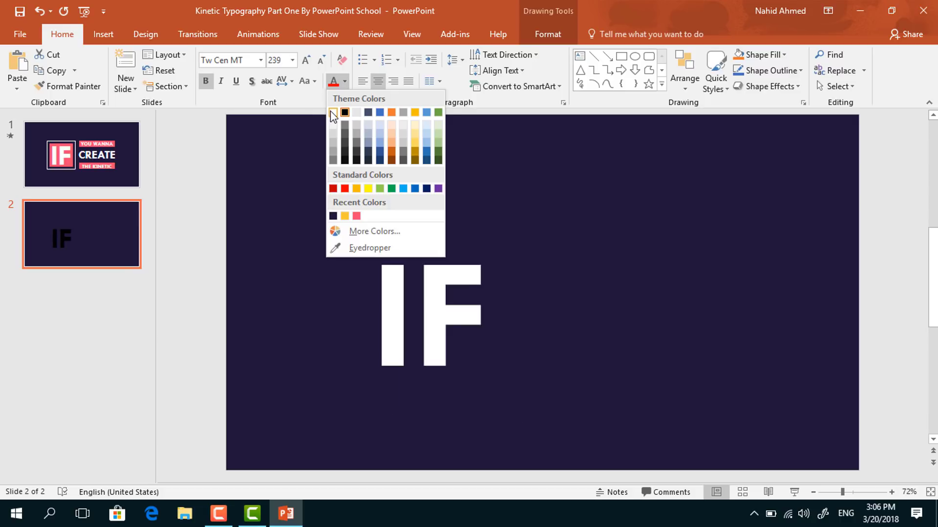
click(331, 112)
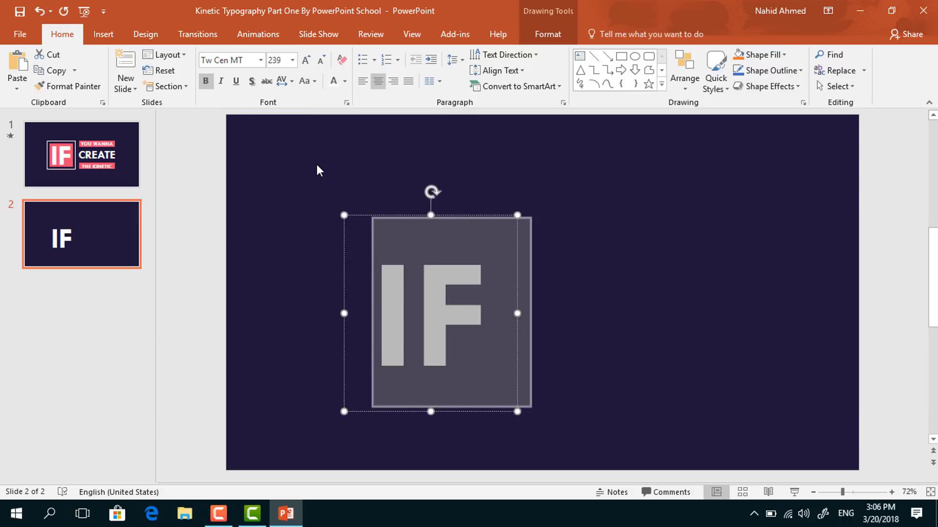
click(577, 183)
- Draw a rectangle over the IF letters with pink fill and no outline
click(622, 55)
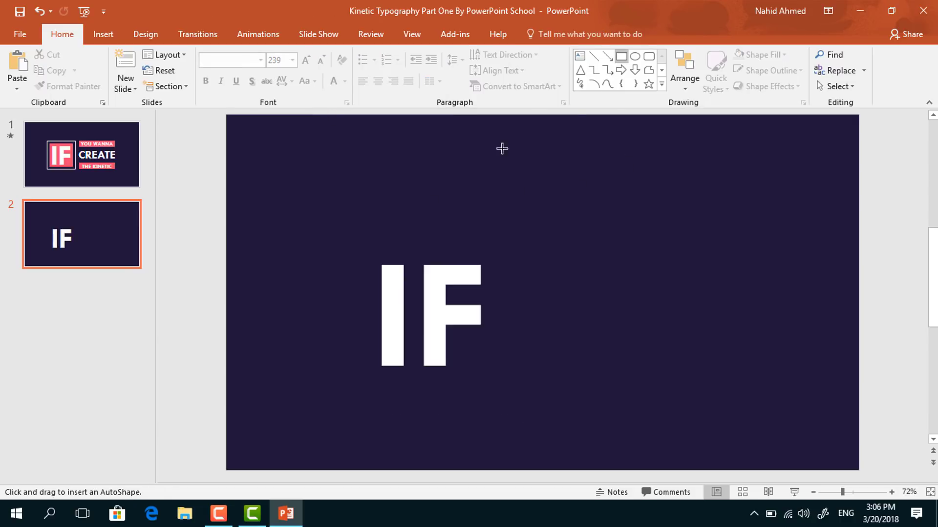
drag(369, 255, 494, 377)
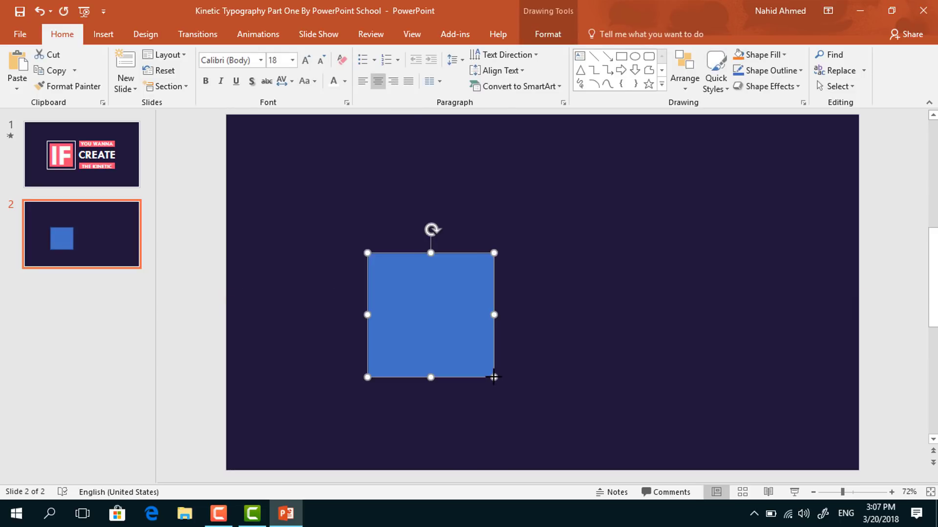
click(548, 33)
click(319, 57)
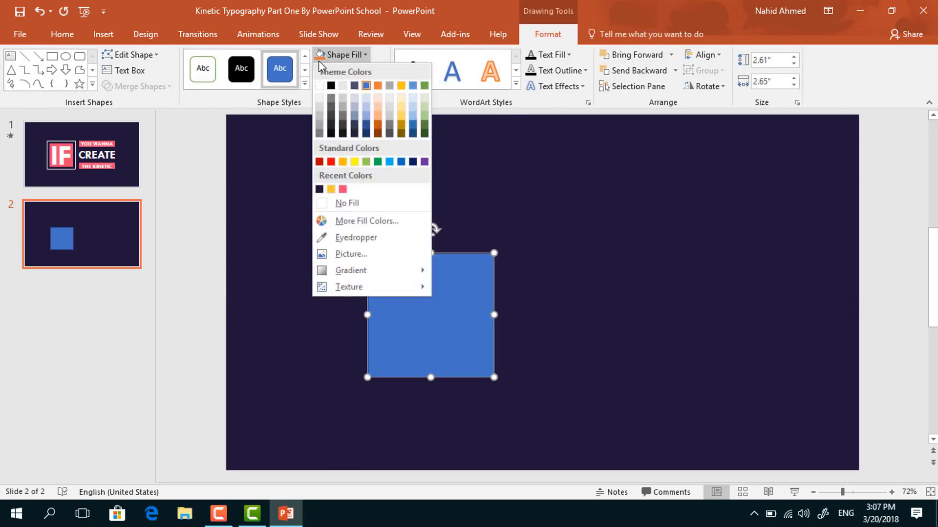
click(344, 189)
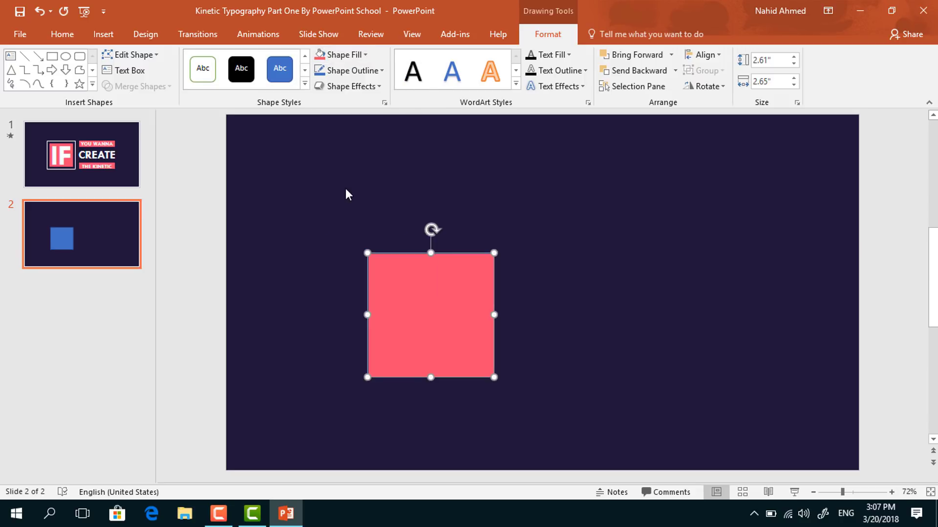
click(350, 70)
click(330, 221)
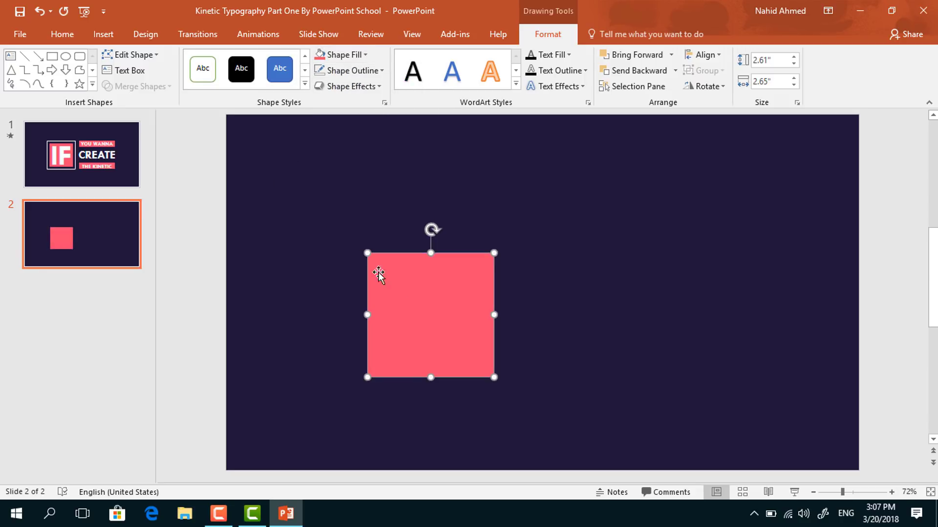
- Send the pink square behind IF, enlarge it, and select both objects
right_click(420, 299)
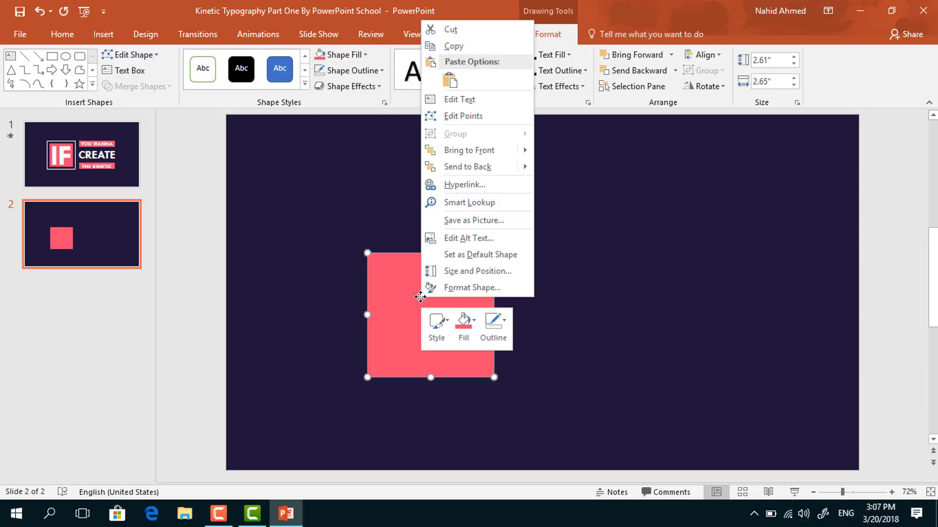
click(462, 170)
drag(495, 252, 505, 245)
click(477, 314)
click(517, 352)
key(ctrl+z)
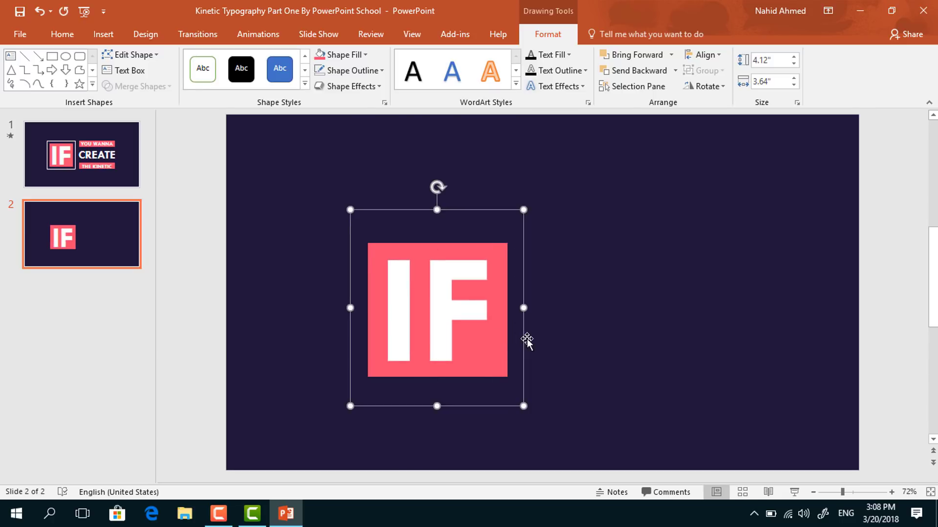
click(561, 350)
drag(609, 179, 305, 425)
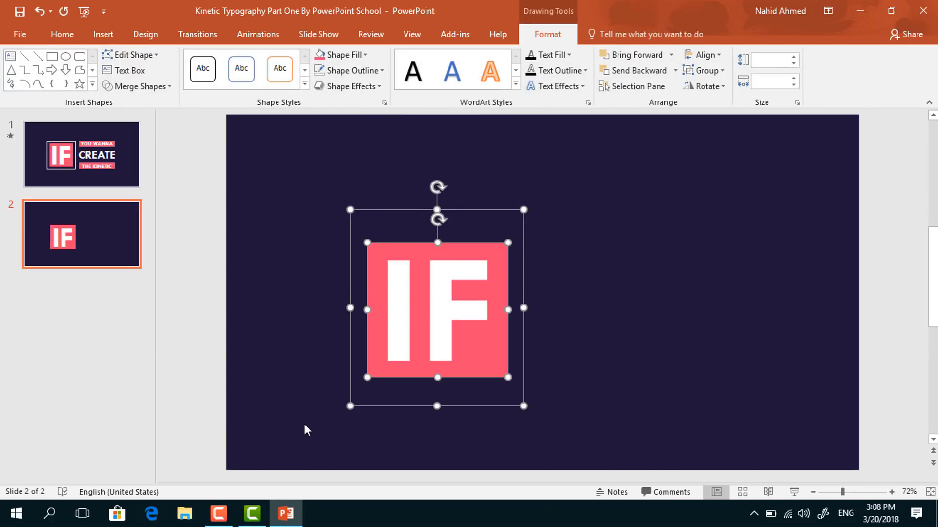
- Draw a white 6.5 pt horizontal line above the IF block
click(597, 300)
click(594, 57)
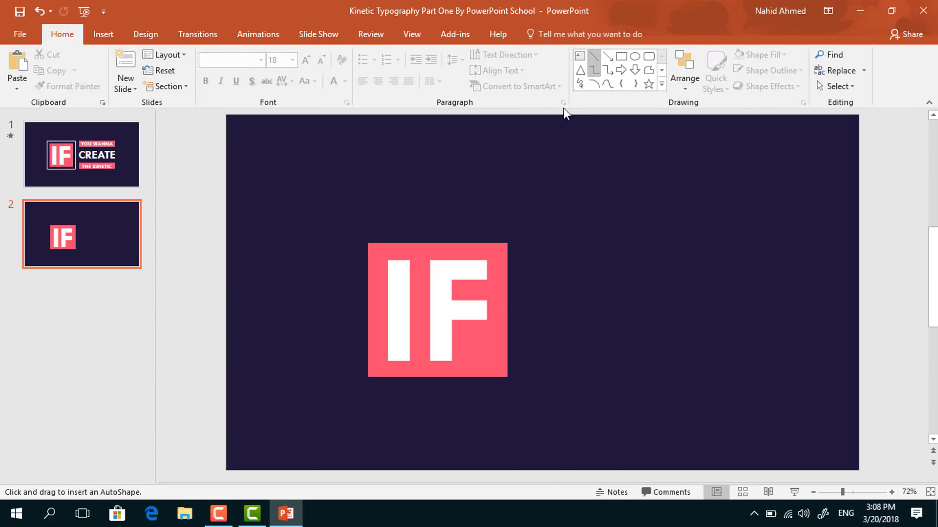
drag(352, 228, 523, 229)
click(547, 34)
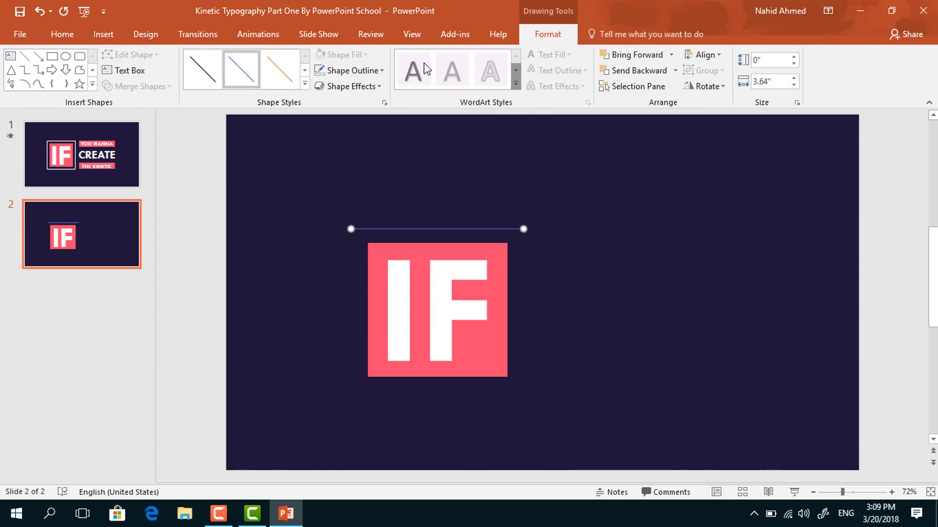
click(348, 70)
click(319, 101)
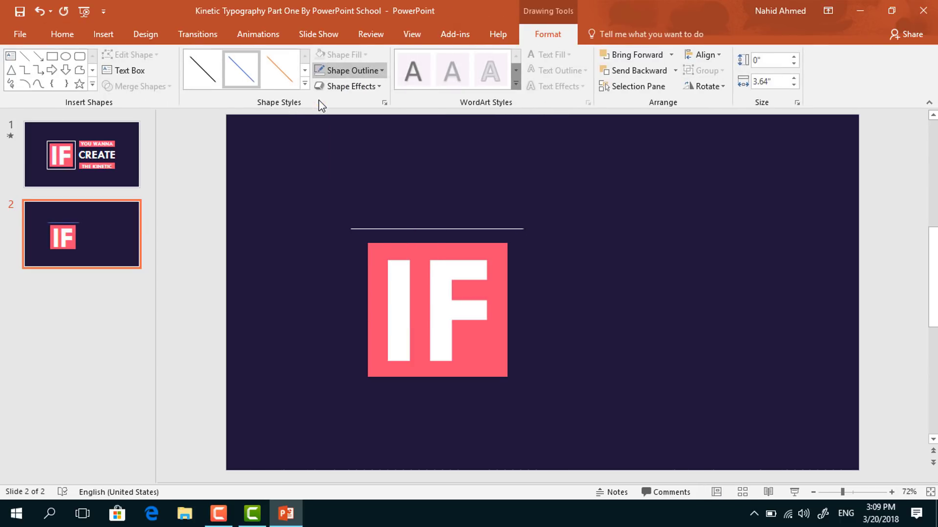
click(384, 103)
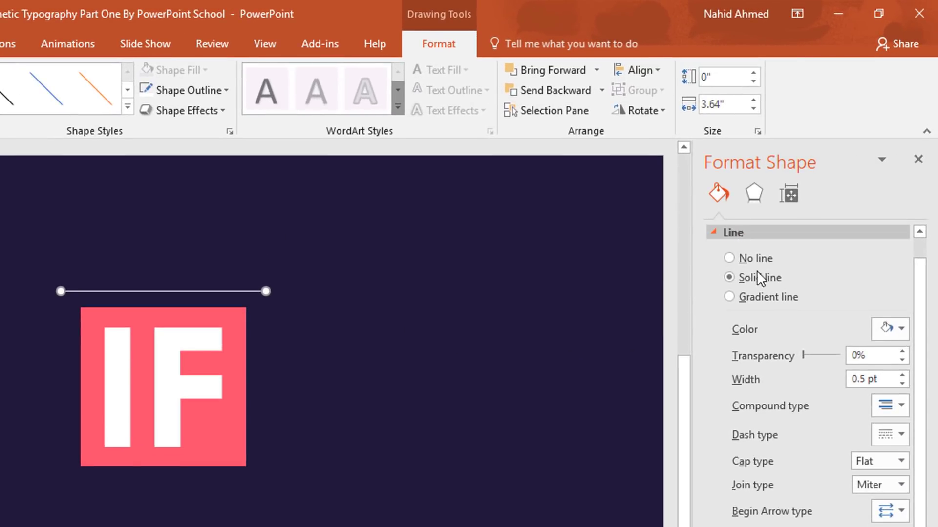
click(879, 381)
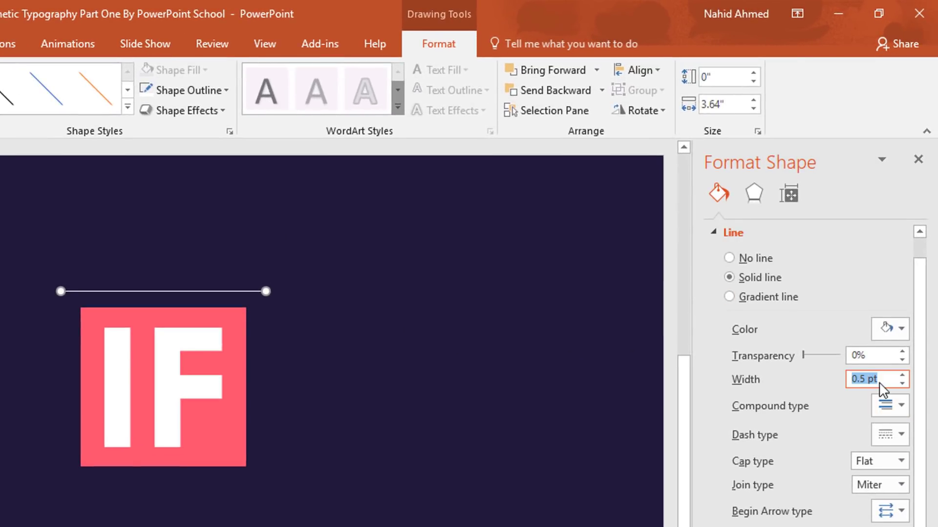
text(6.5)
key(Return)
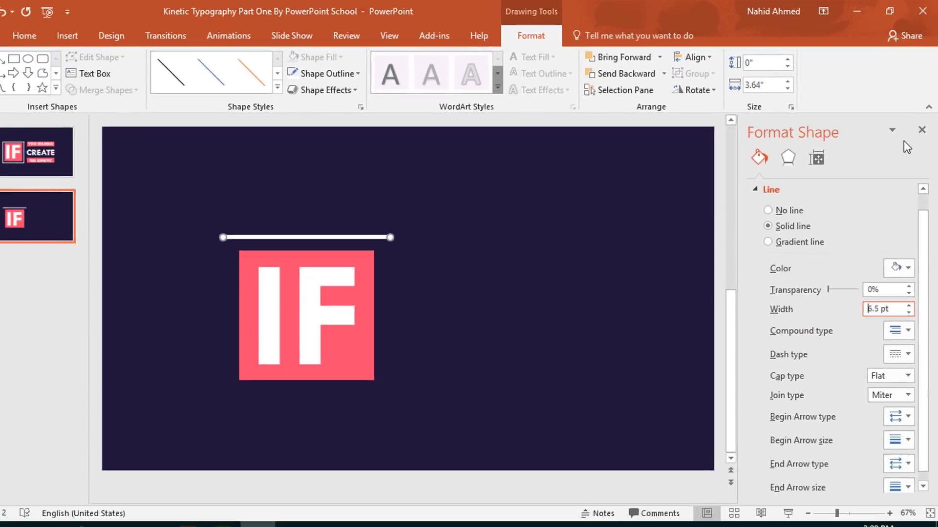
click(919, 160)
- Shorten the line to block width, then duplicate it, rotate 90° and place it on the left side
drag(521, 228, 492, 387)
click(408, 229)
key(ctrl+d)
click(707, 86)
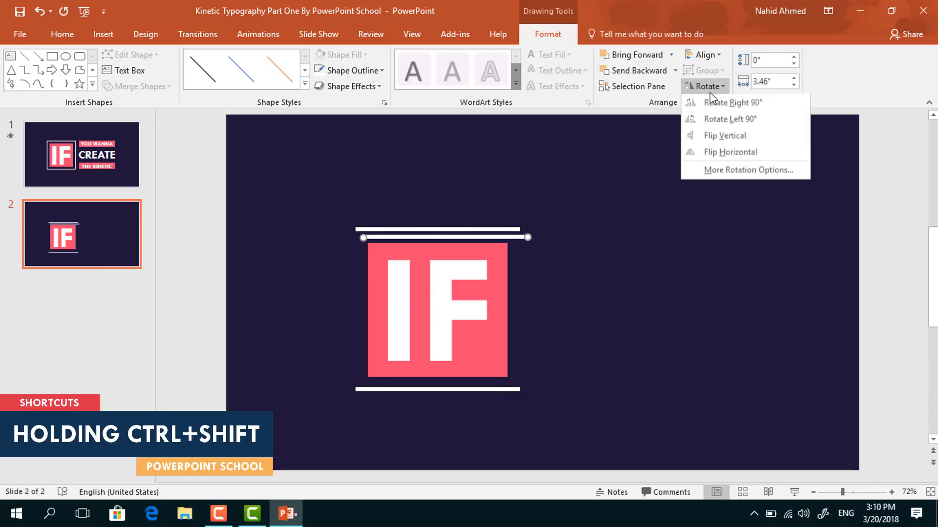
click(715, 121)
drag(436, 187, 518, 291)
click(598, 340)
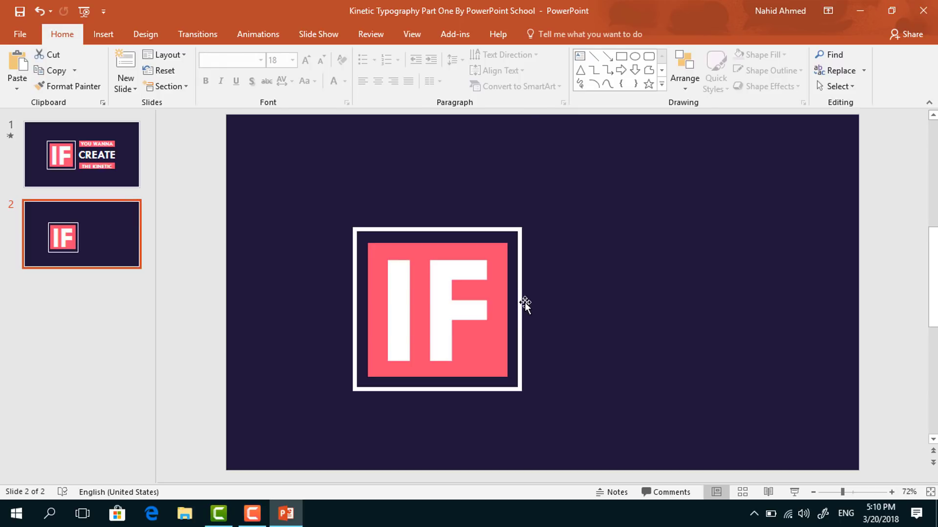
- Redraw and shorten the white line along the frame's right edge
click(520, 300)
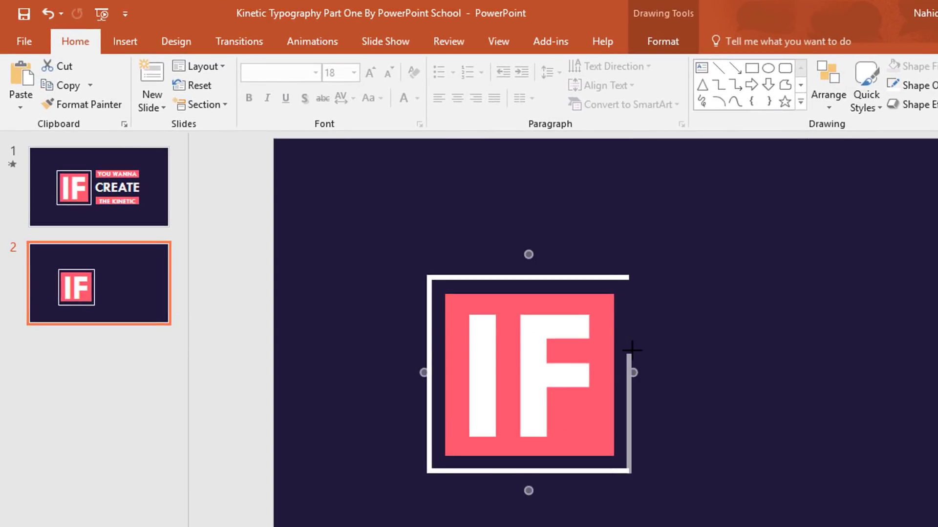
drag(632, 350, 630, 353)
drag(629, 404, 631, 328)
drag(630, 396, 629, 353)
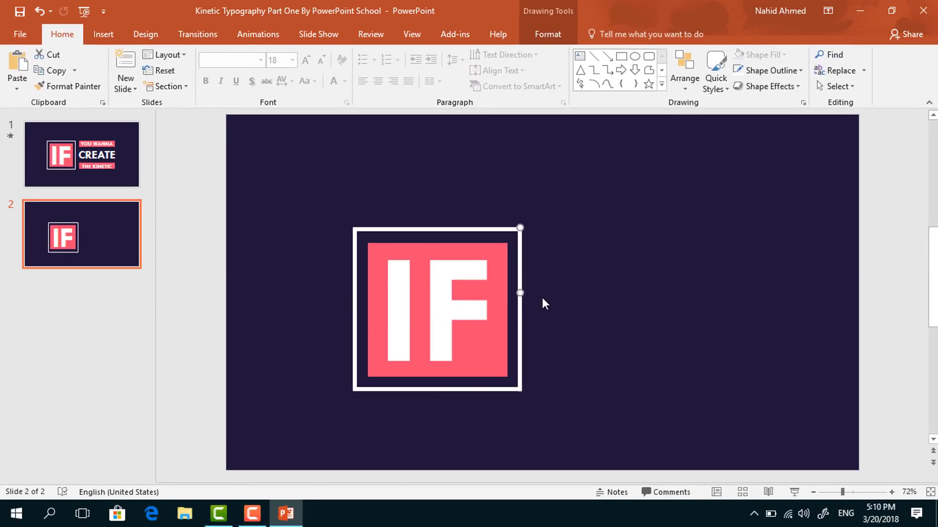
click(656, 343)
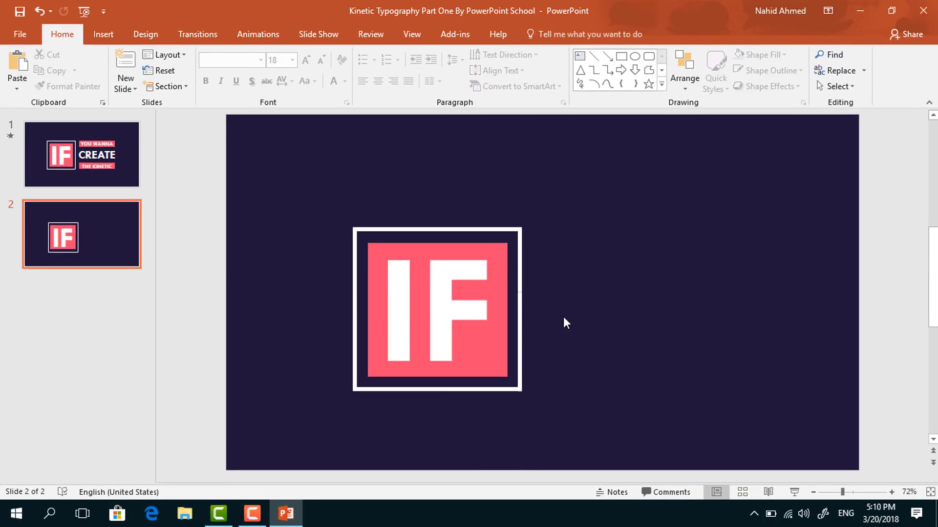
- Move the whole IF logo slightly higher and draw a text box to its right
drag(631, 166, 292, 439)
drag(517, 359, 505, 345)
click(599, 354)
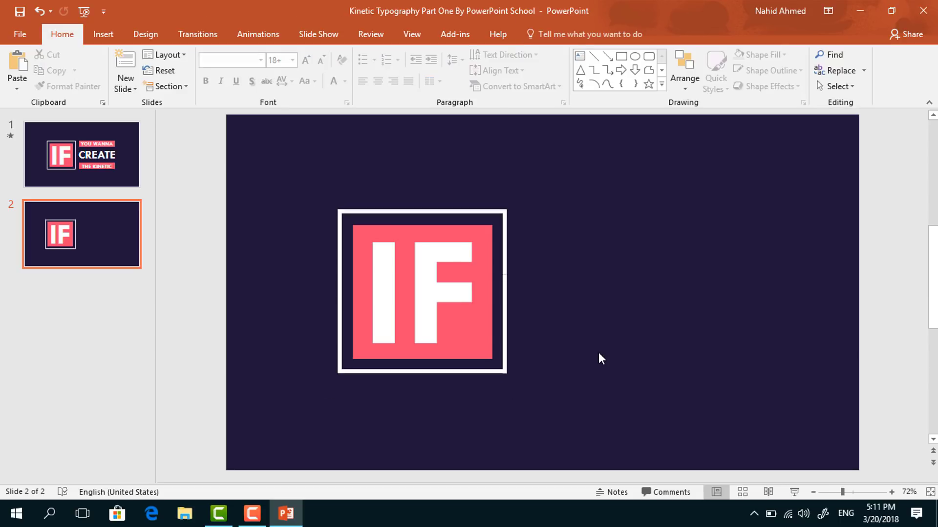
click(582, 62)
mouse_move(533, 210)
mouse_down()
mouse_move(639, 264)
mouse_move(762, 260)
mouse_up()
- Type YOU WANNA and set it to Tw Cen MT at size 48
text(YOU WANNA)
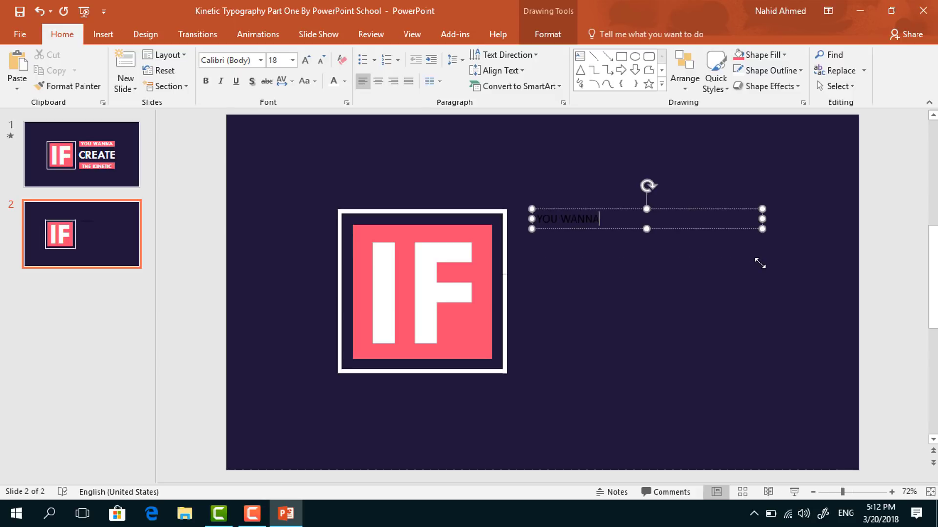
key(ctrl+a)
key(ctrl+c)
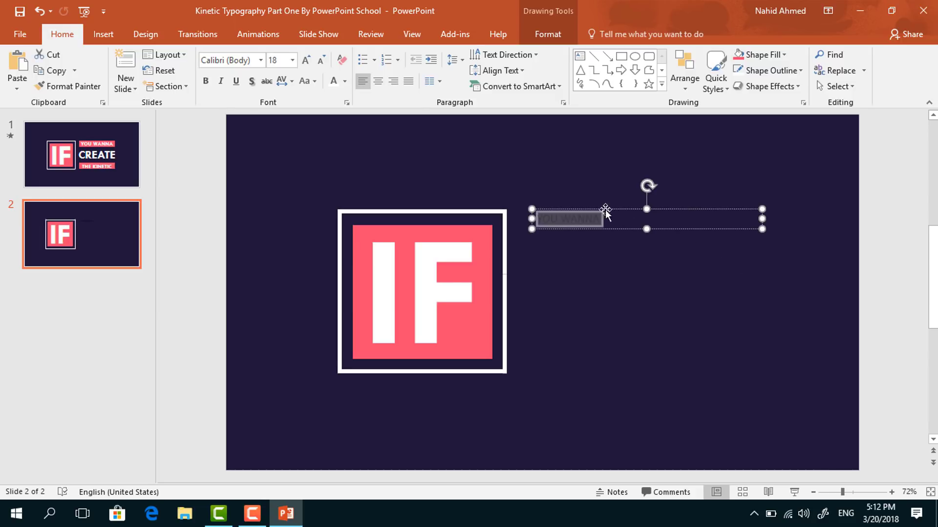
click(214, 60)
text(Tw Cen MT)
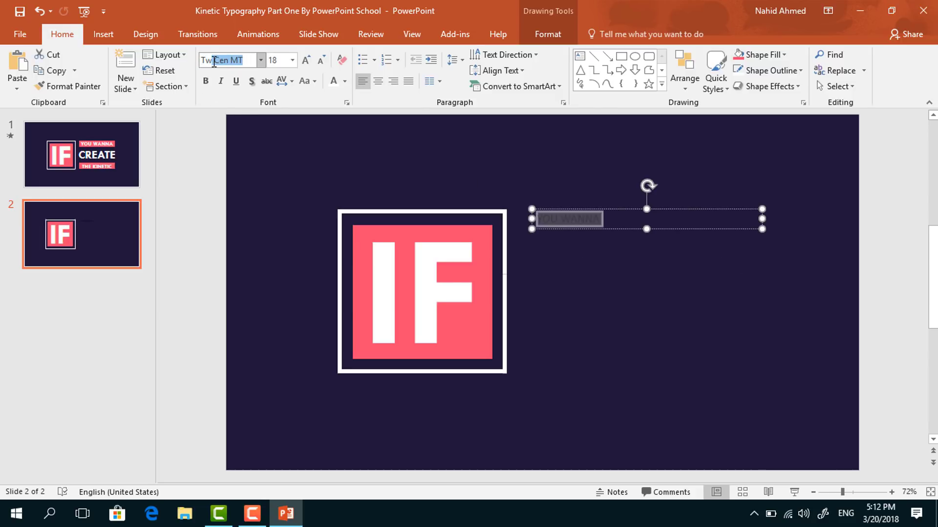
key(Return)
click(278, 61)
text(48)
key(Return)
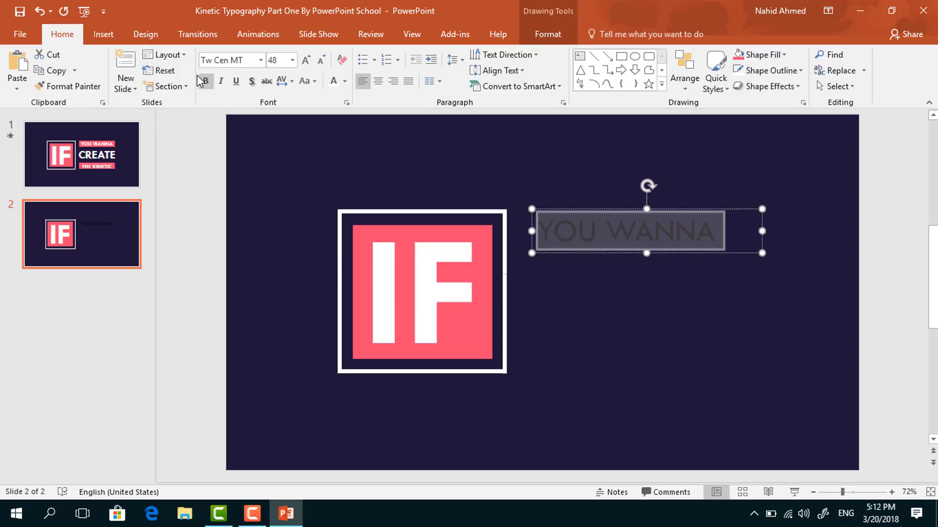
- Make the YOU WANNA text bold, white and centred in its box
click(205, 81)
click(345, 81)
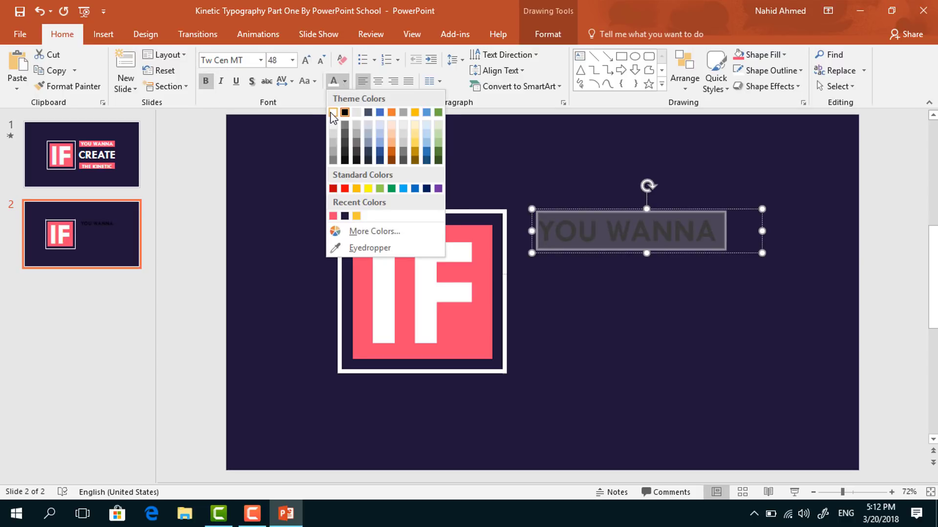
click(333, 112)
click(377, 83)
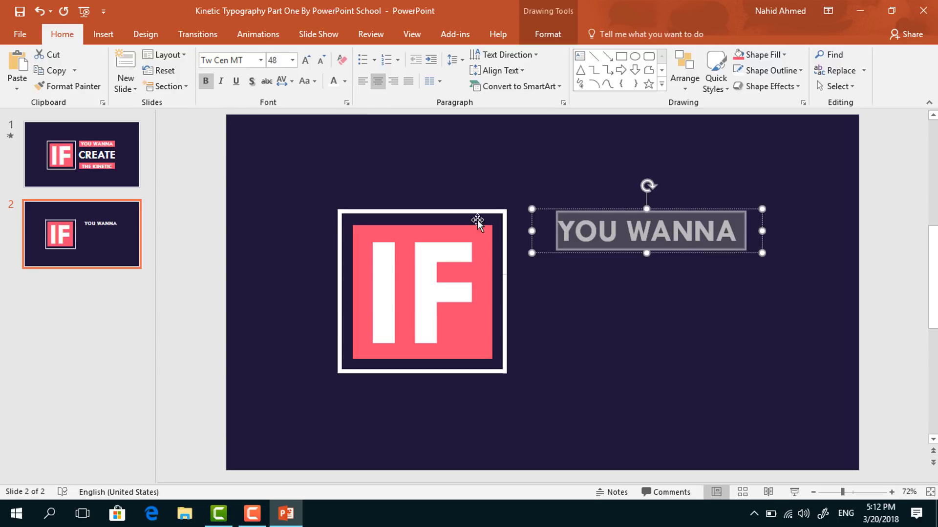
click(576, 263)
click(620, 58)
- Draw a rectangle over YOU WANNA with pink fill and no outline
mouse_move(547, 215)
mouse_down()
mouse_move(607, 254)
mouse_move(741, 249)
mouse_up()
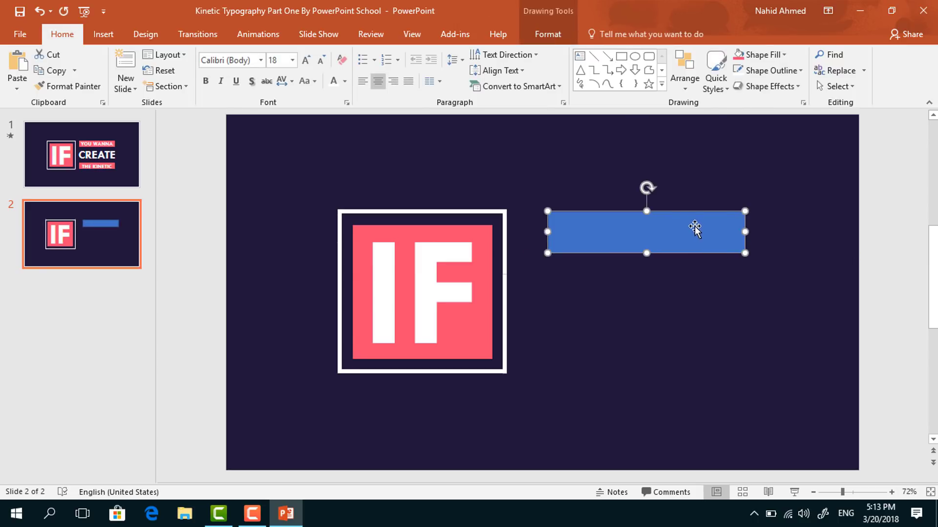
click(545, 34)
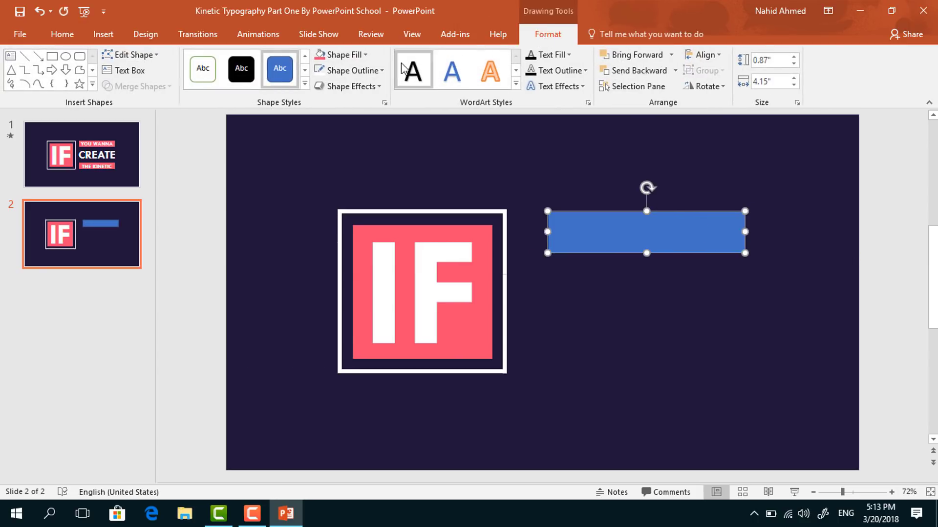
click(341, 55)
click(319, 189)
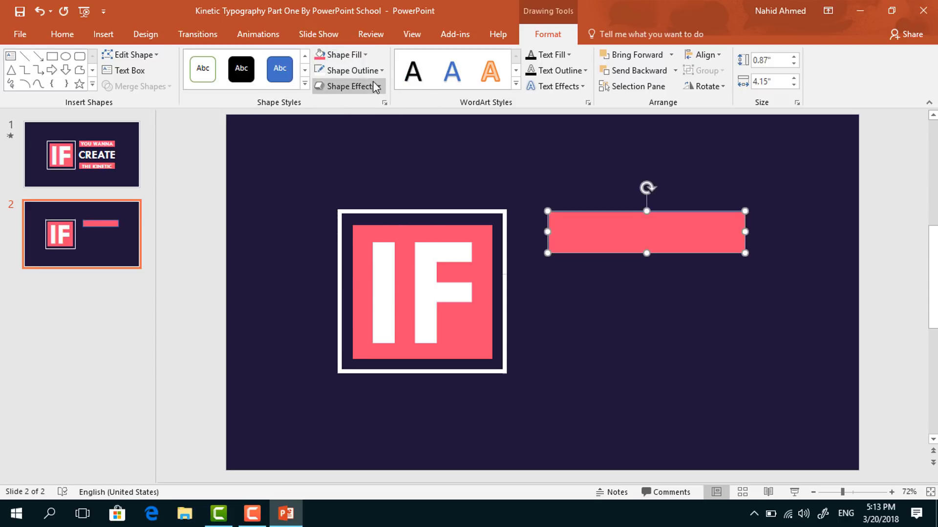
click(347, 74)
click(323, 221)
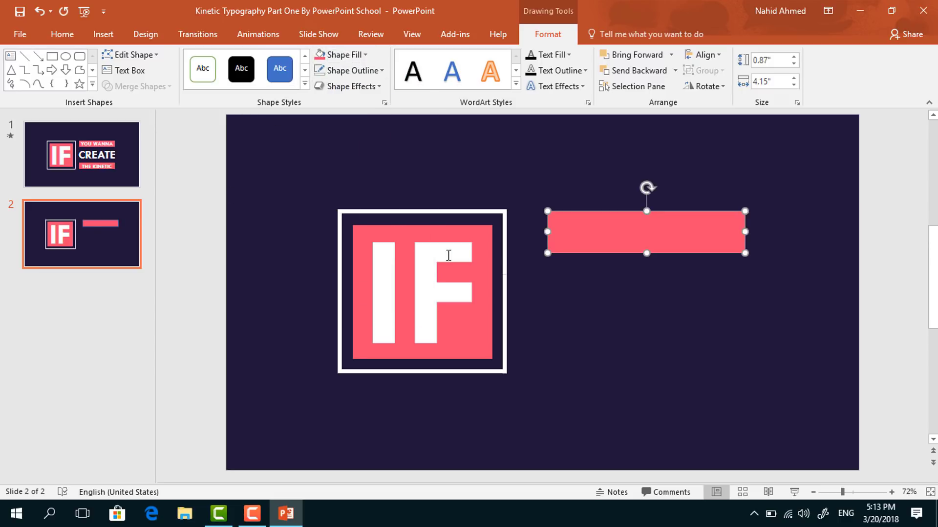
- Paste YOU WANNA onto the pink bar and move the label beside the IF box
right_click(586, 241)
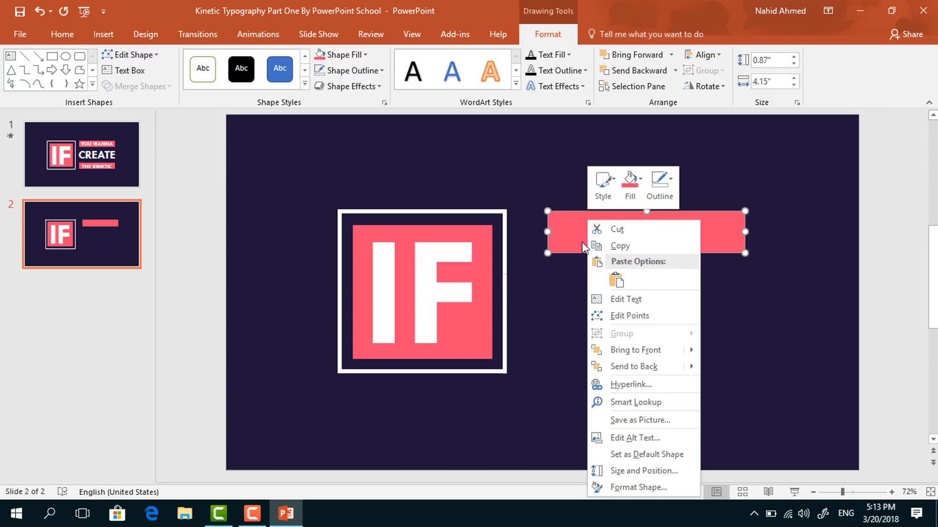
click(616, 280)
drag(607, 256, 607, 251)
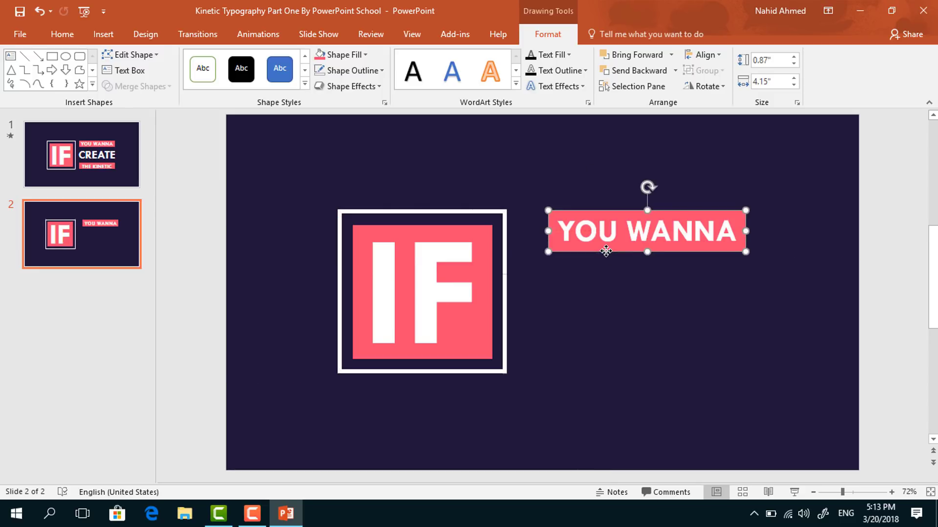
click(589, 293)
mouse_move(807, 197)
mouse_down()
mouse_move(554, 279)
mouse_move(531, 278)
mouse_up()
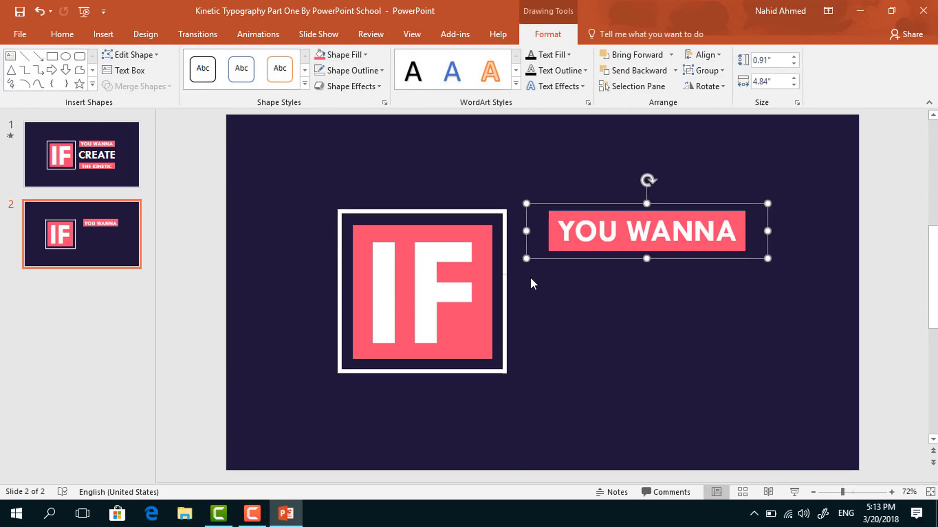
drag(576, 251, 565, 371)
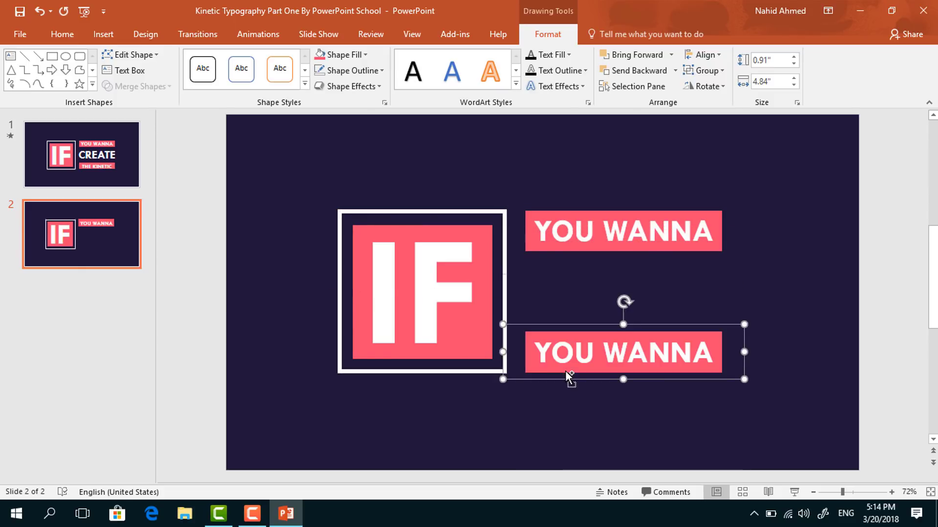
- Place a copy of the label below and change its text to THE KINETIC
click(549, 352)
key(ctrl+a)
text(THE KINETIC)
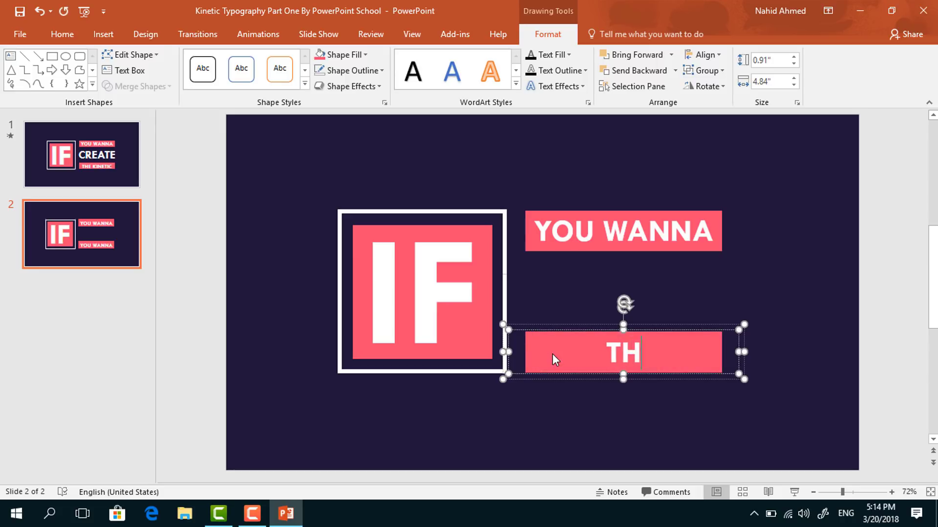
click(701, 417)
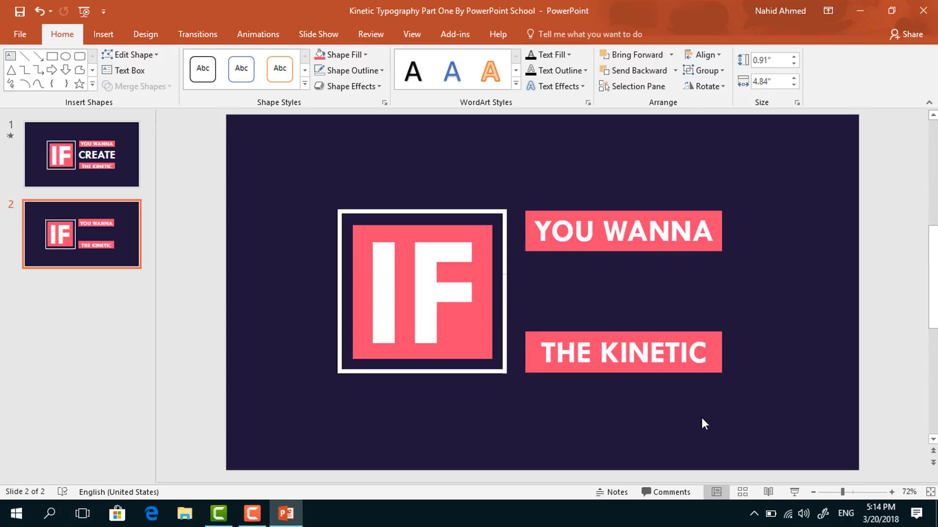
- Duplicate THE KINETIC and move the copy between the two labels
click(716, 364)
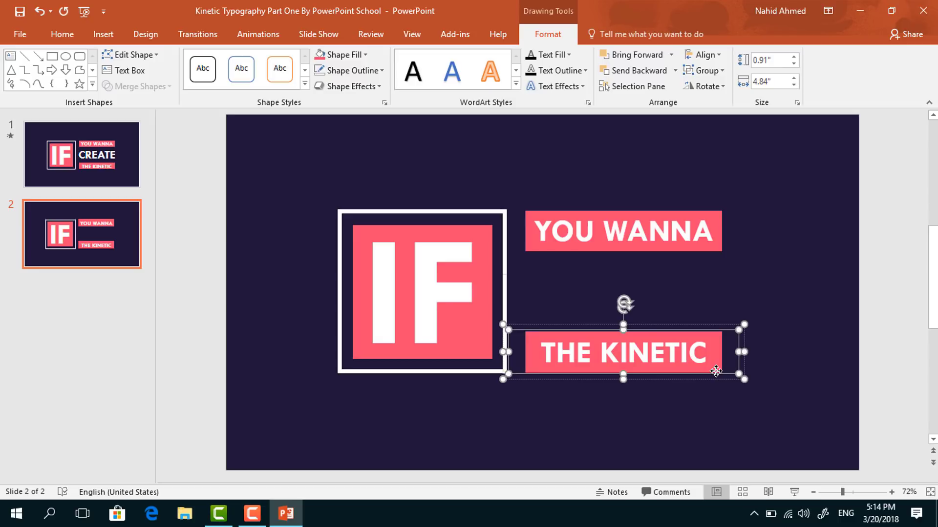
key(ctrl+d)
drag(718, 382, 708, 314)
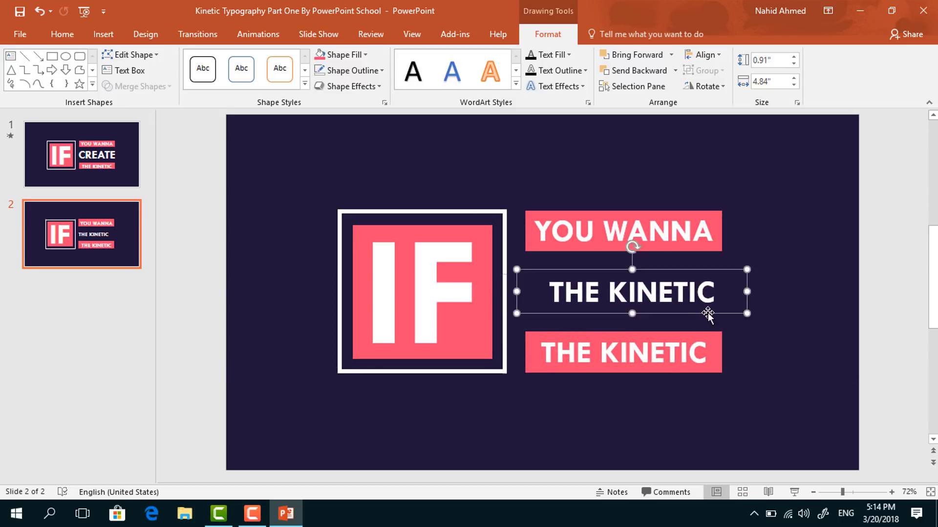
- Change the middle copy to CREATE at size 96 and nudge it up between the labels
triple_click(680, 304)
text(CREATE)
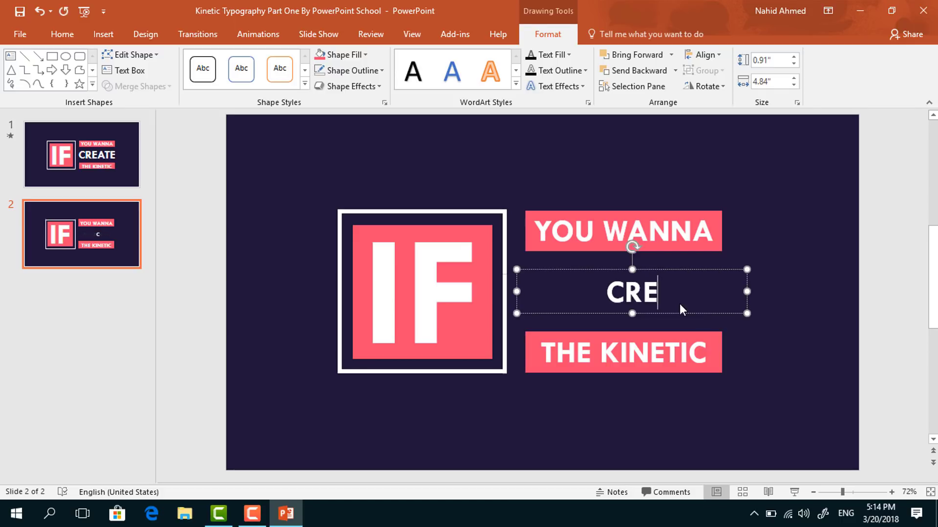
triple_click(678, 304)
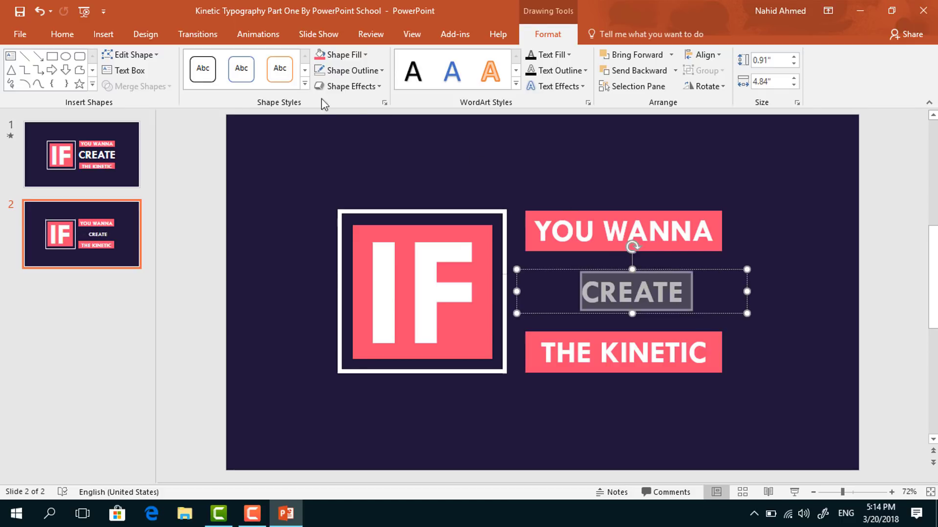
click(62, 33)
click(281, 61)
text(96)
key(Return)
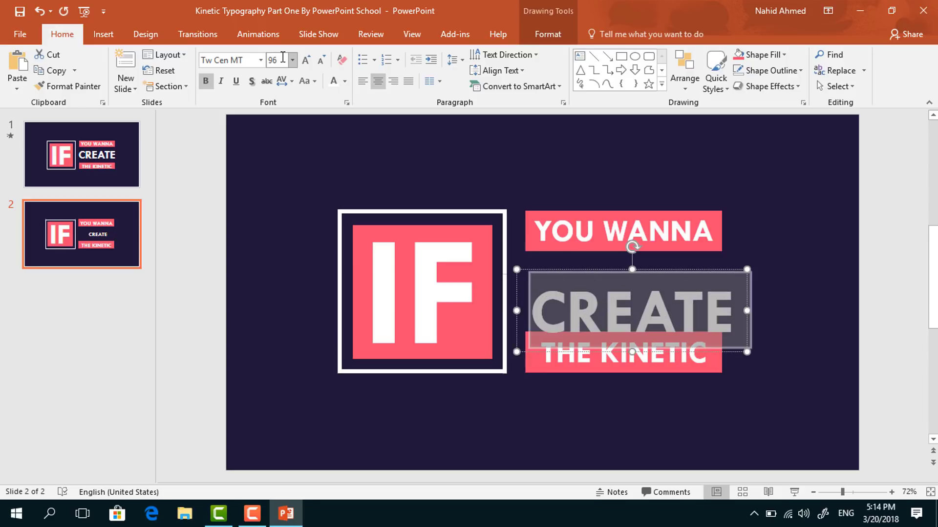
drag(737, 351, 726, 336)
click(770, 406)
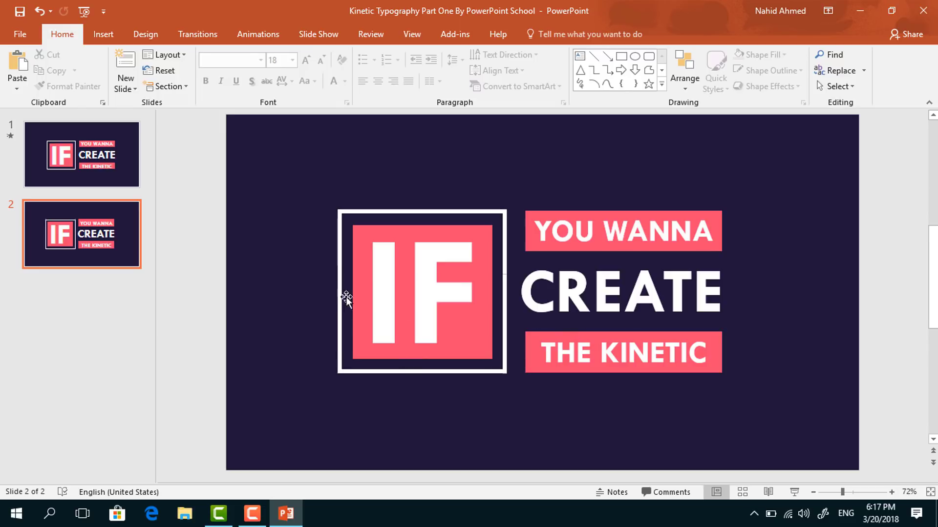
- Draw a tall rectangle left of the IF box with navy fill and no outline
click(621, 56)
mouse_move(226, 192)
mouse_down()
mouse_move(336, 340)
mouse_move(336, 388)
mouse_up()
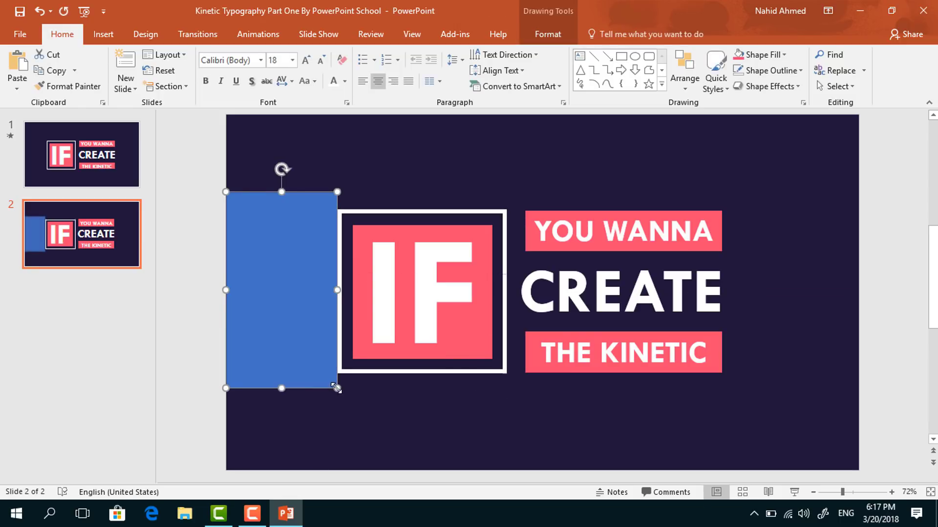
click(558, 32)
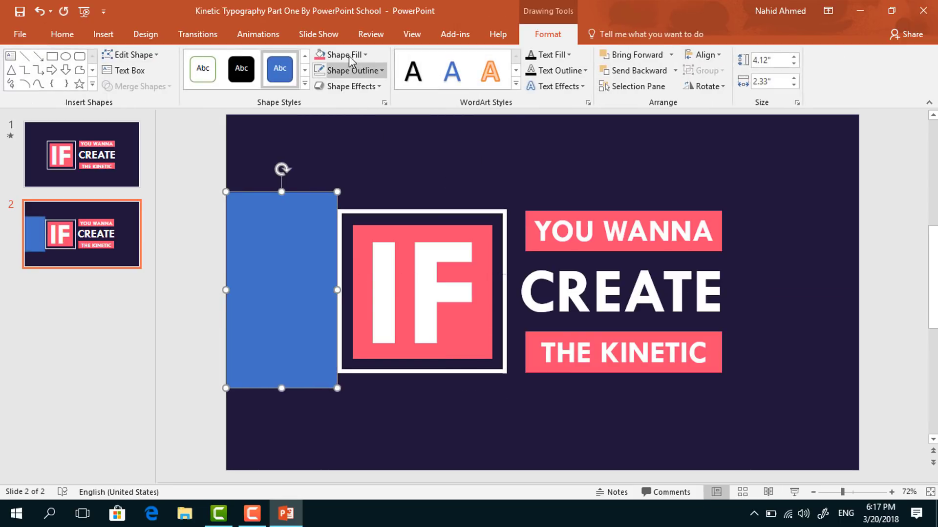
click(340, 55)
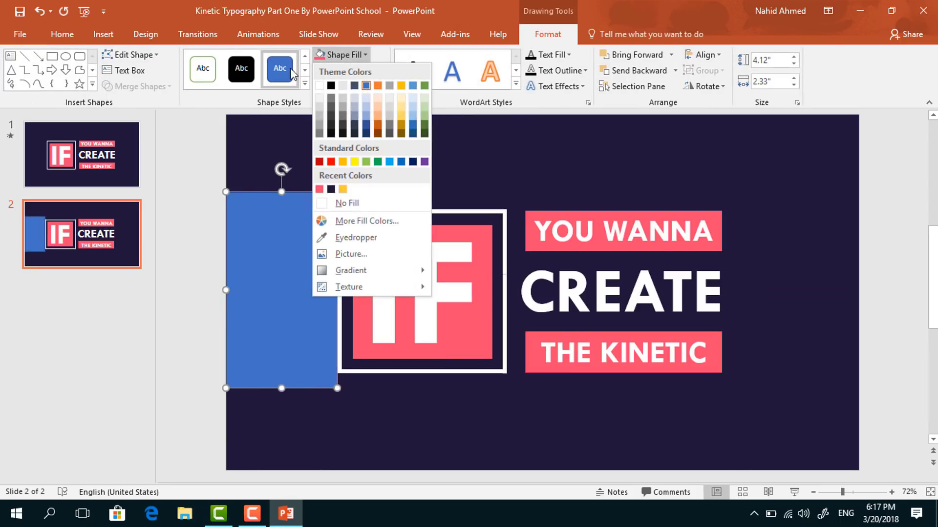
click(331, 189)
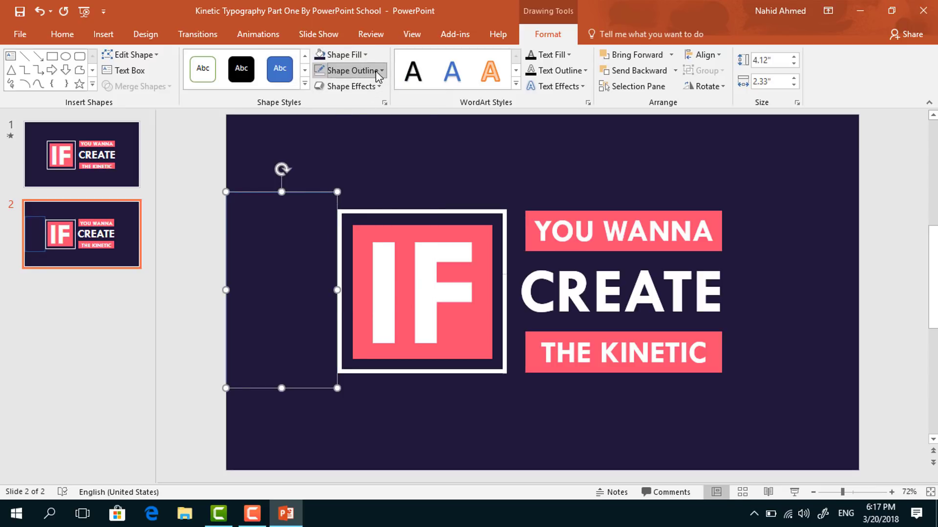
click(347, 70)
click(342, 218)
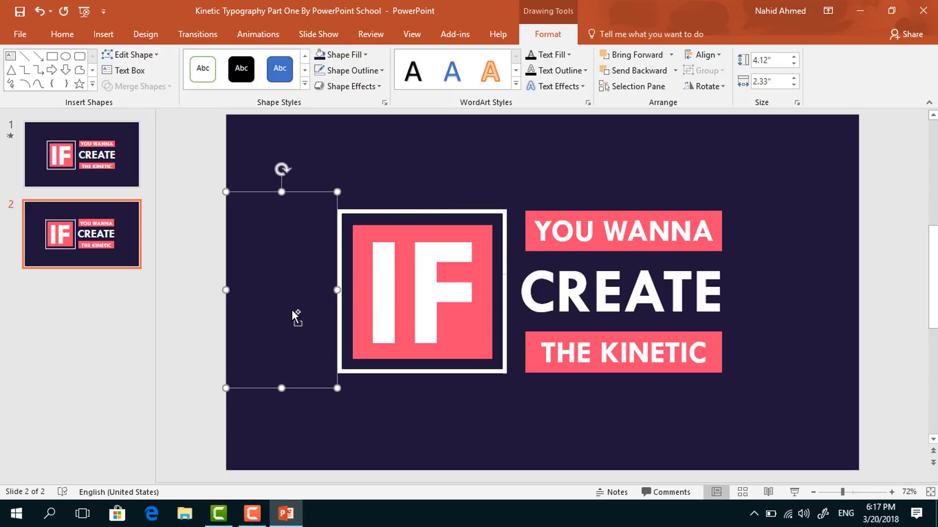
- Move the navy rectangle to the right, then resize a duplicate to sit above YOU WANNA
drag(292, 310, 857, 292)
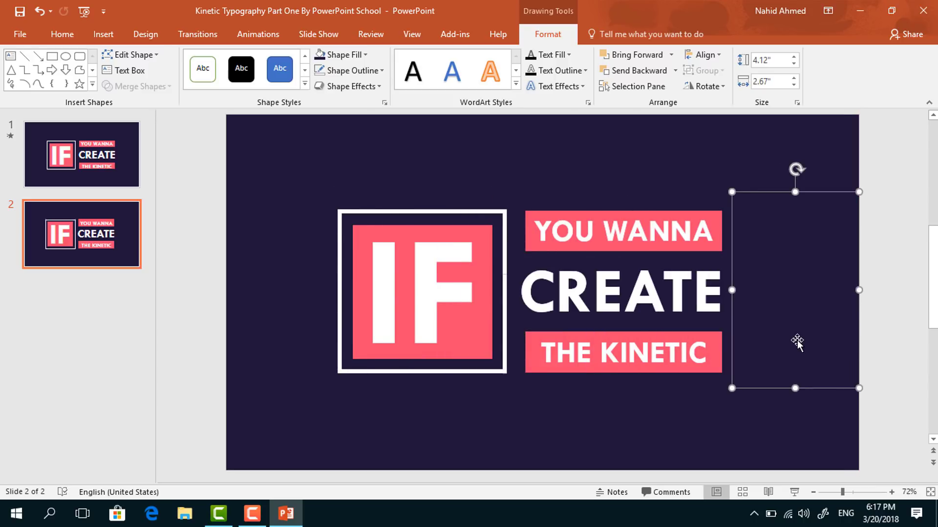
key(ctrl+d)
drag(730, 380, 541, 412)
drag(777, 441, 774, 470)
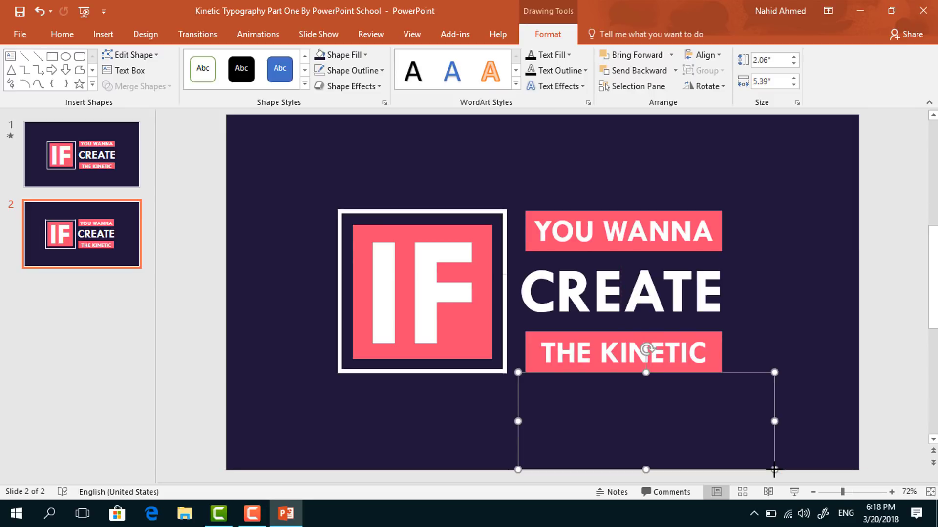
drag(678, 440, 663, 180)
drag(647, 116, 649, 116)
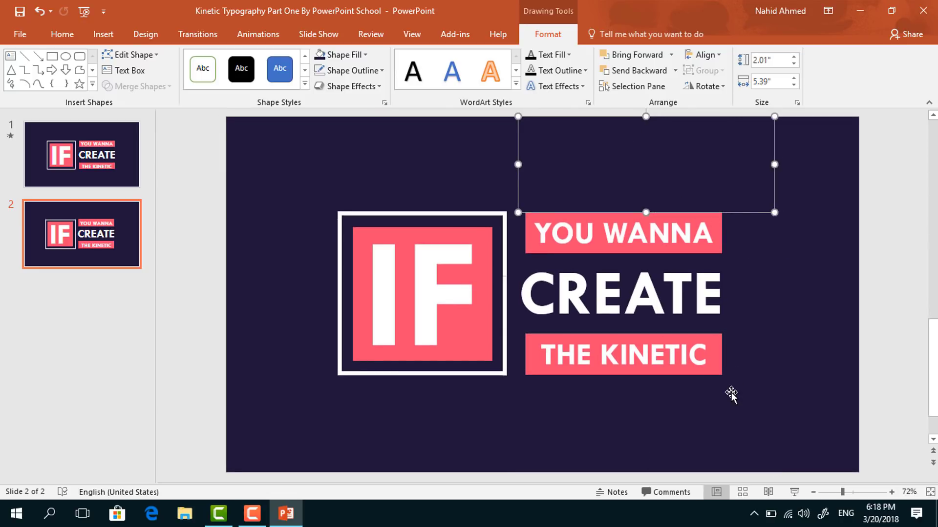
click(362, 452)
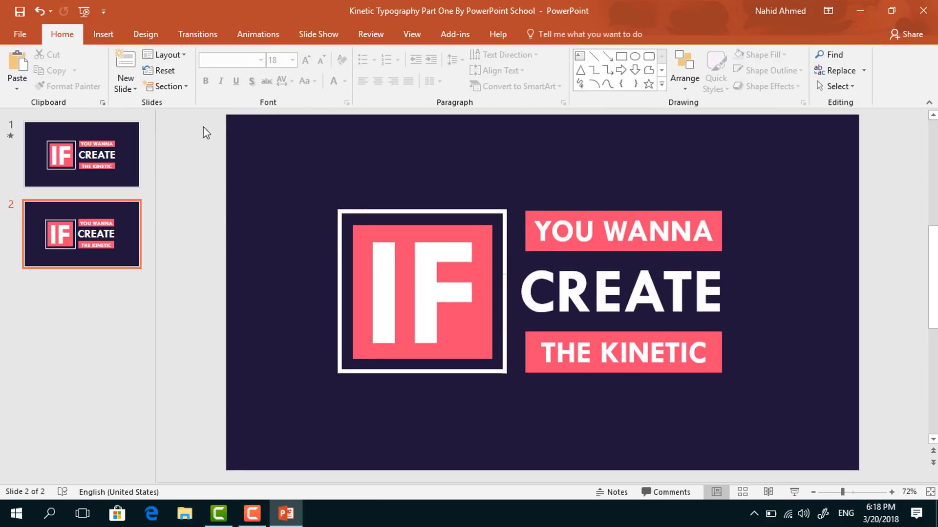
- Give the IF logo group a Fly In entrance from the left
click(263, 39)
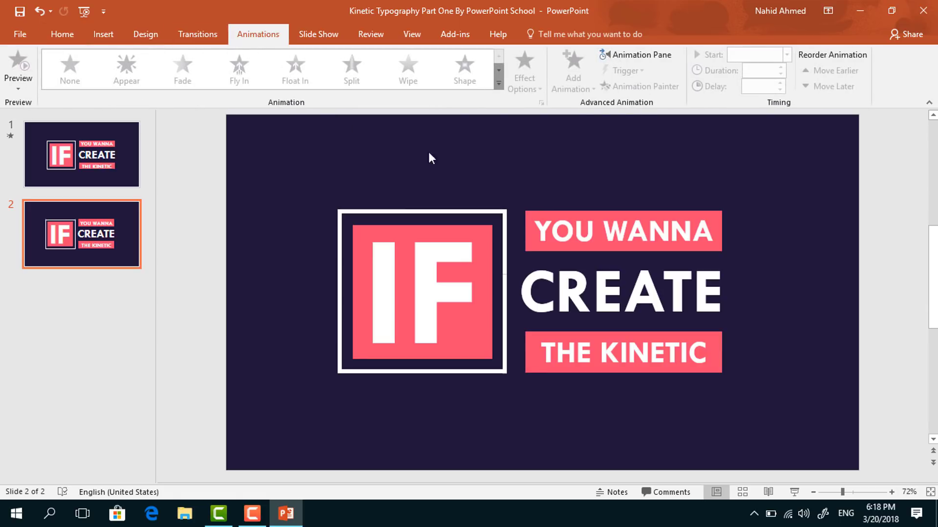
click(644, 55)
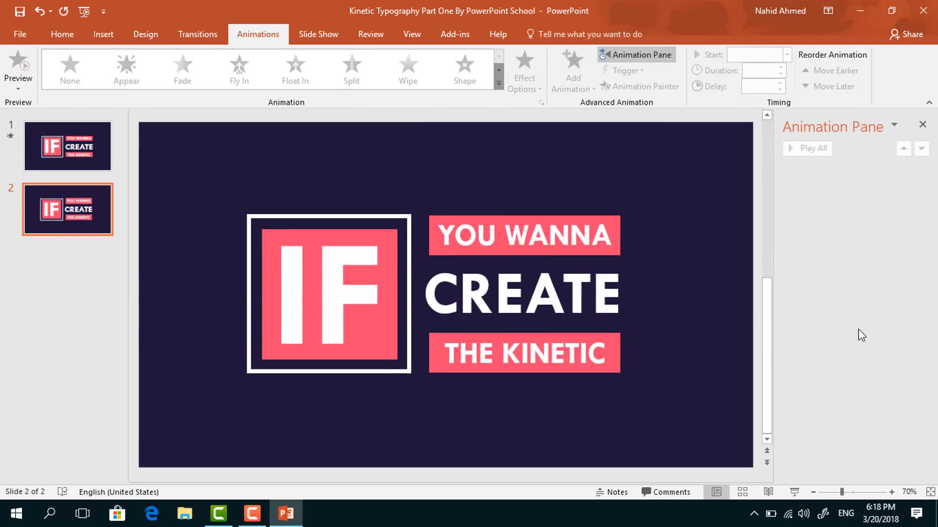
click(394, 283)
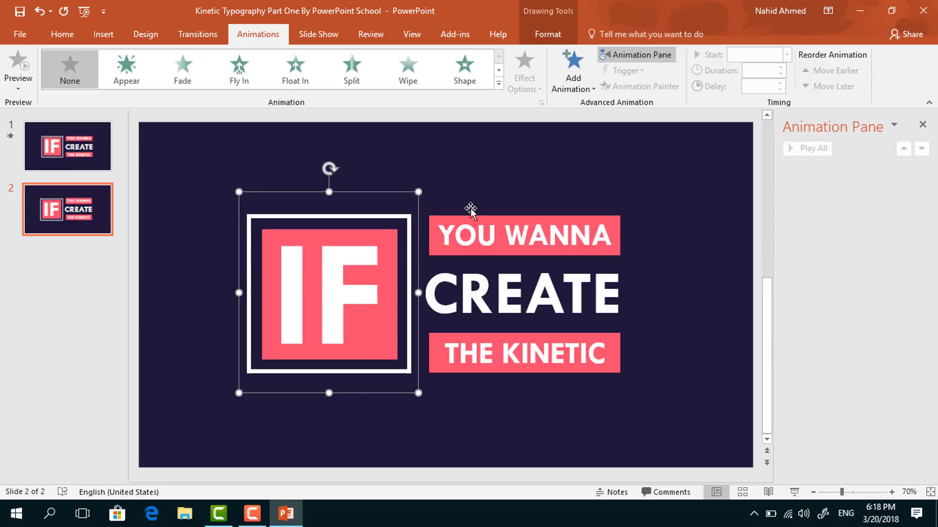
click(574, 87)
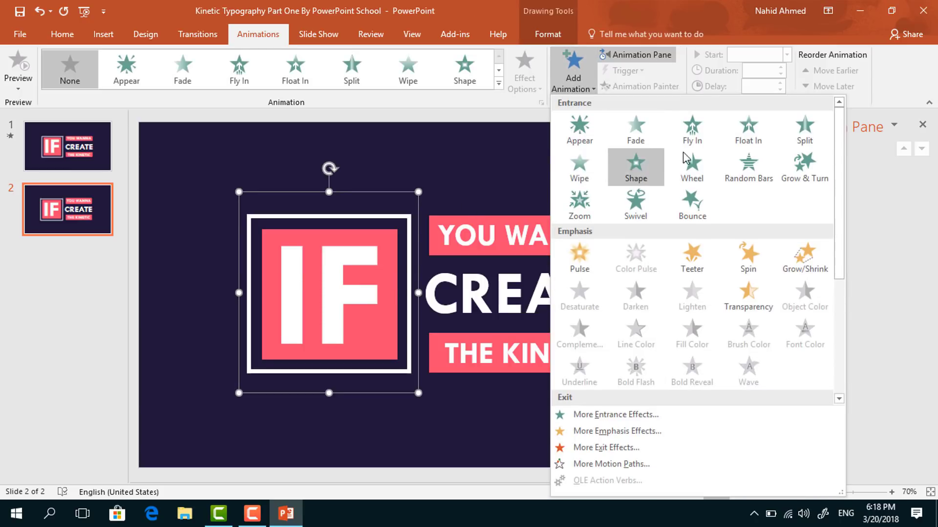
click(692, 128)
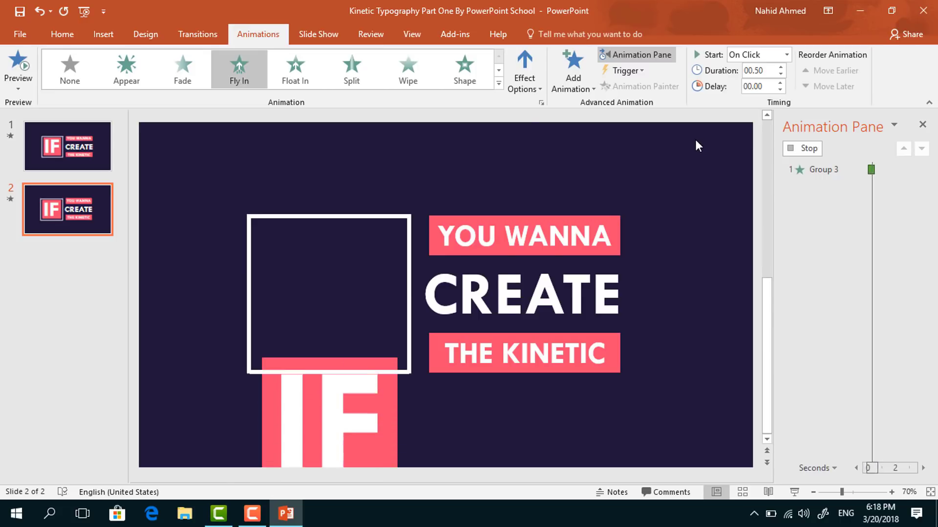
click(527, 83)
click(557, 195)
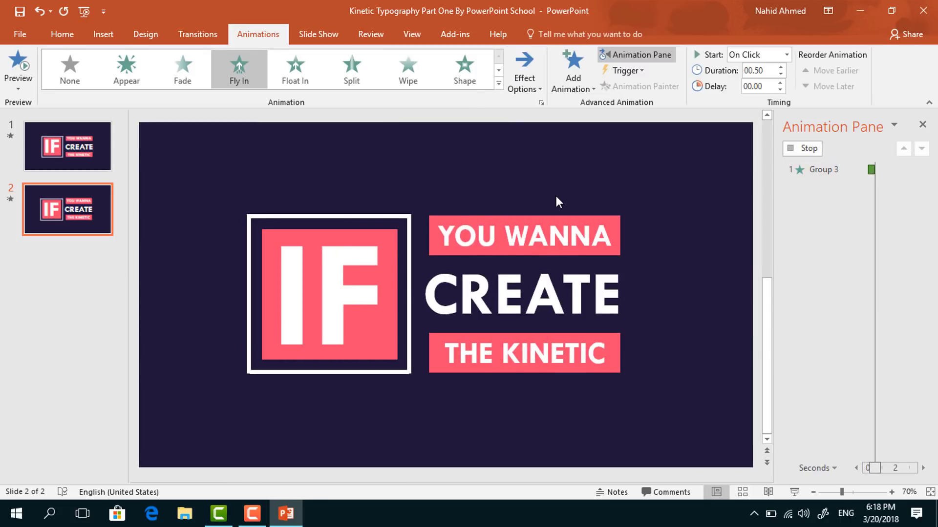
- Set a 0.75-second smooth end on the IF logo's Fly In
click(921, 169)
click(852, 235)
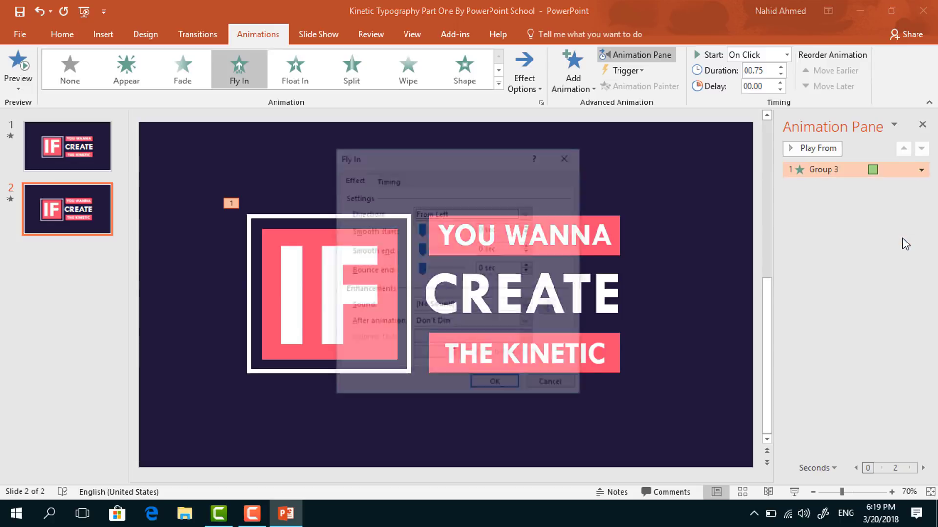
drag(422, 249, 470, 257)
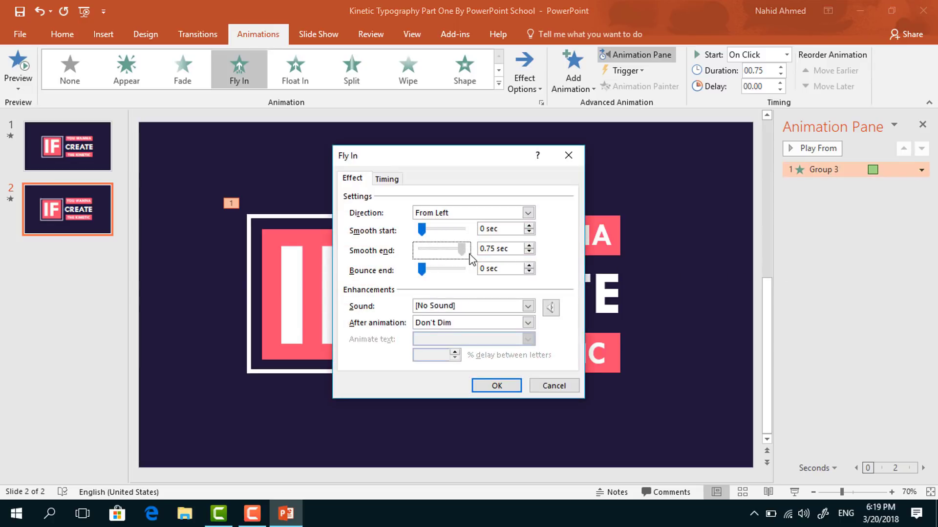
click(507, 385)
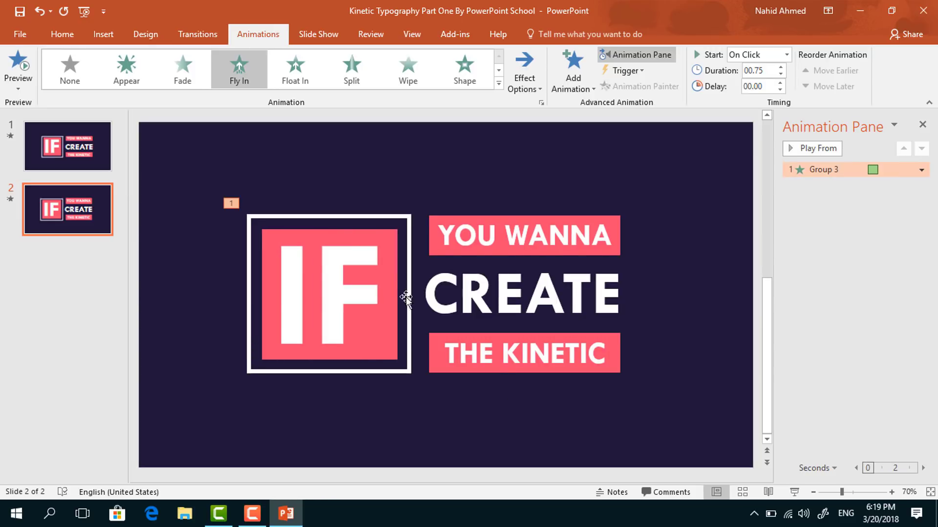
click(409, 317)
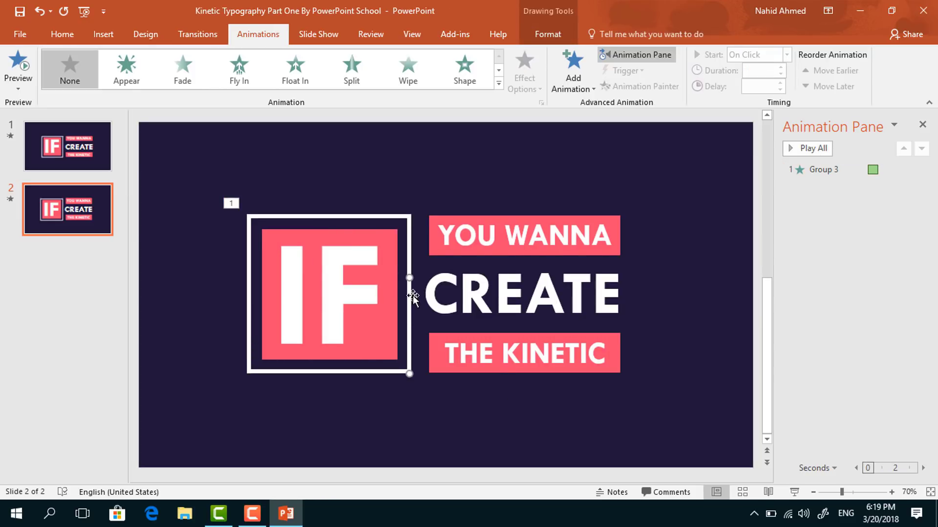
- Make the frame's right edge line wipe in from the top after previous, lasting 0.25 seconds
click(569, 86)
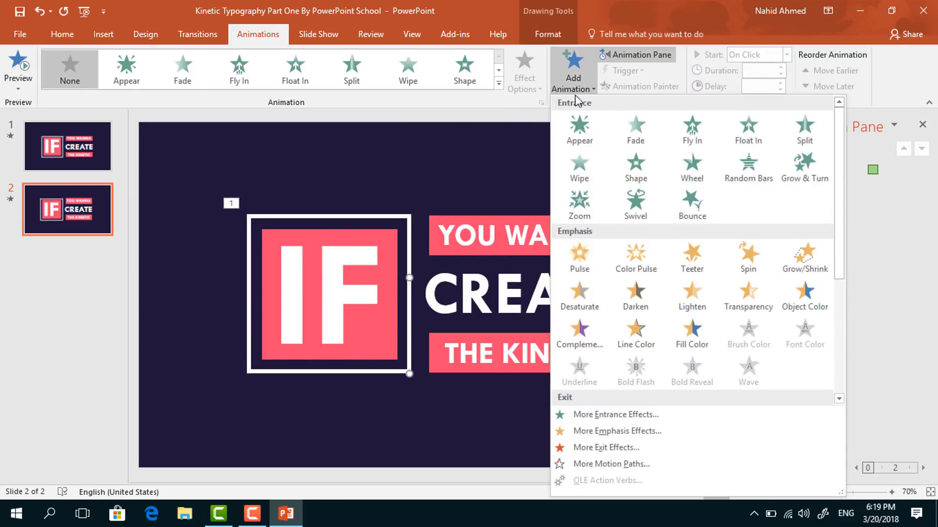
click(591, 177)
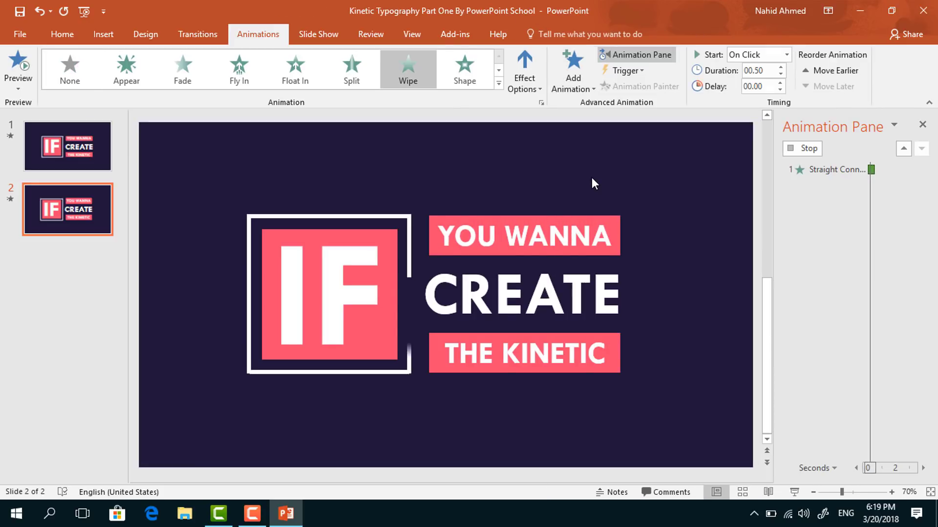
click(524, 81)
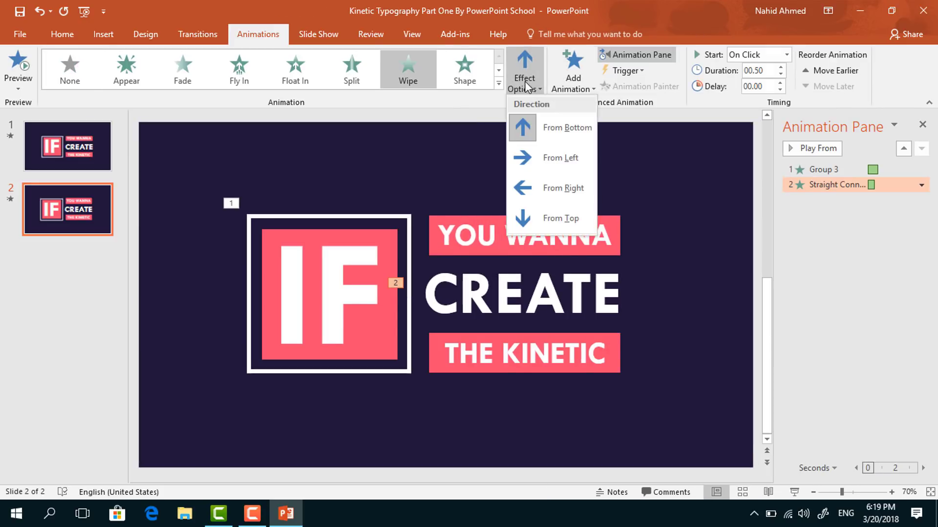
click(572, 224)
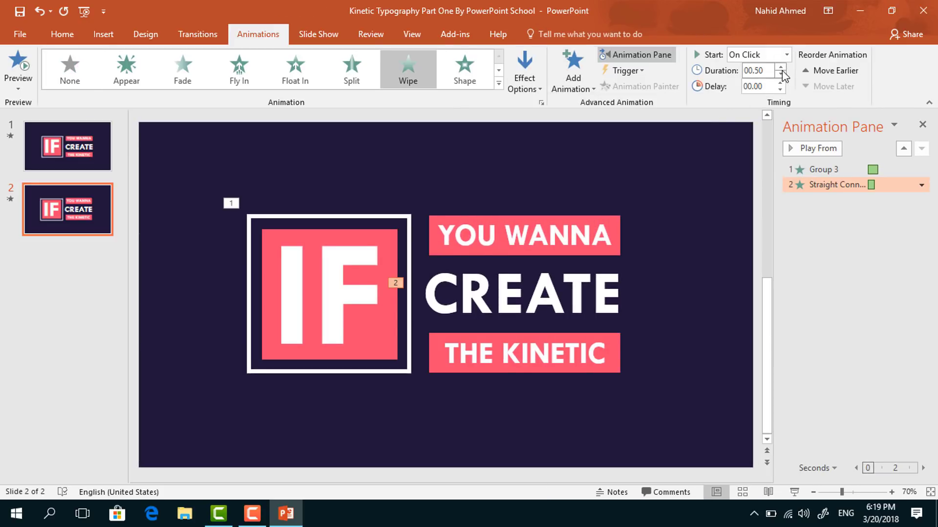
click(786, 54)
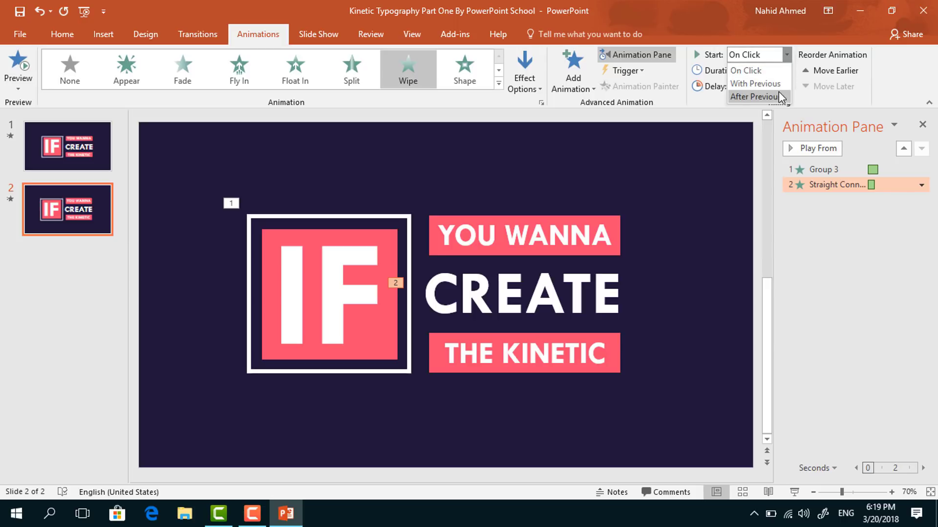
click(778, 97)
click(781, 75)
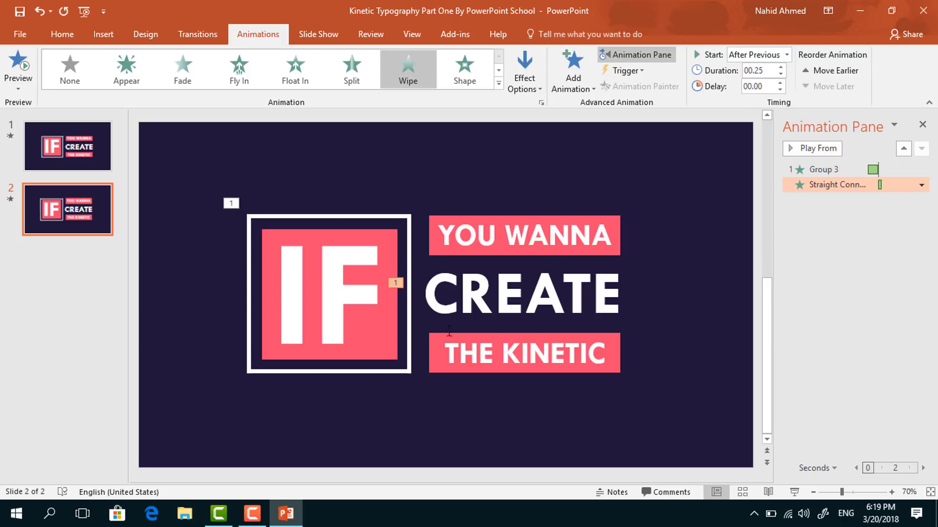
- Make the bottom edge line wipe in from the right after previous, over 0.25 seconds
click(372, 372)
click(570, 81)
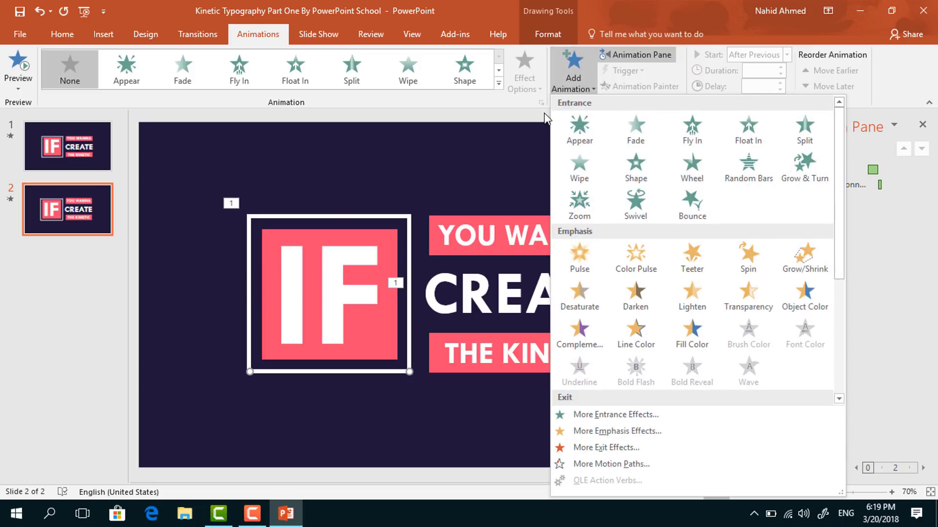
click(588, 176)
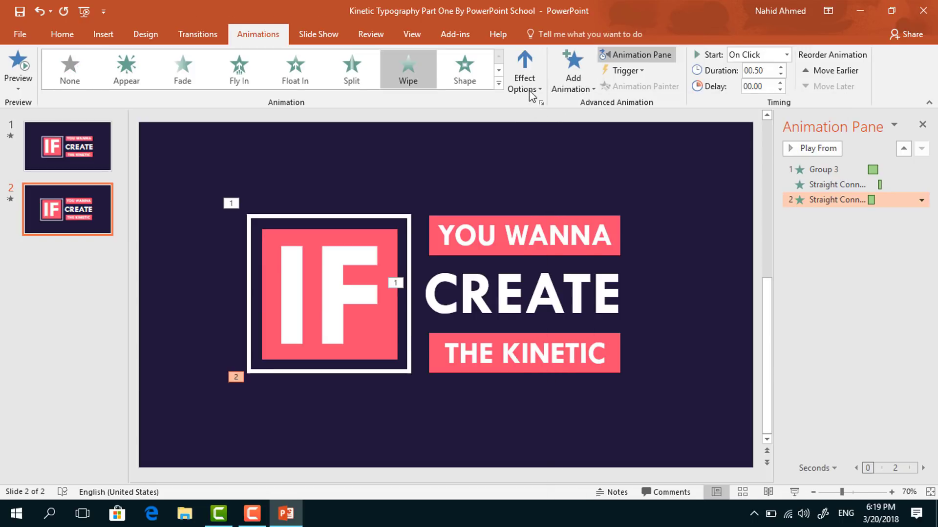
click(528, 88)
click(585, 196)
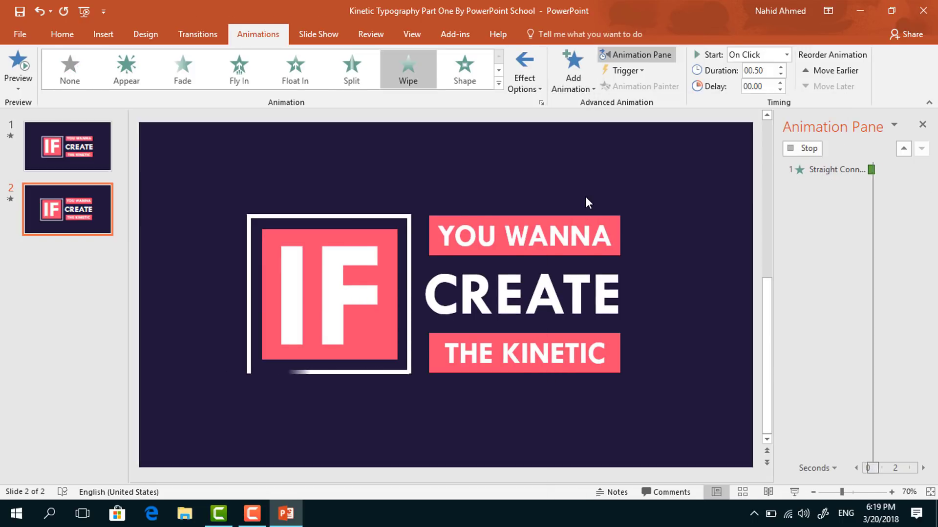
click(787, 54)
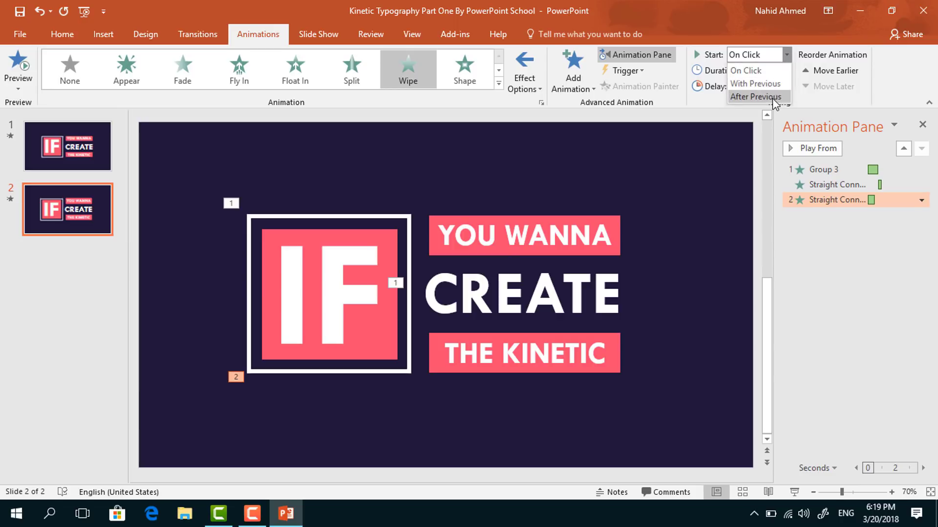
click(749, 95)
- Make the left edge line wipe in from the bottom after the previous animation
click(248, 309)
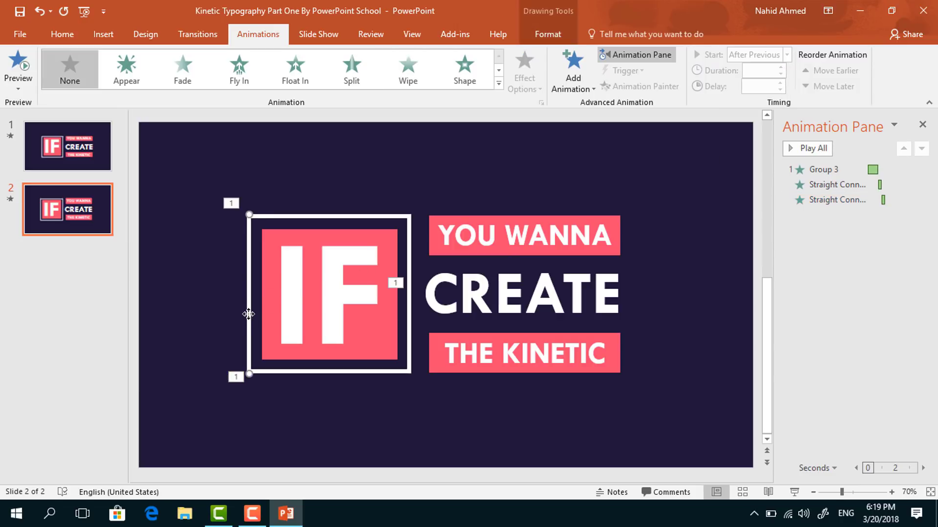
click(575, 86)
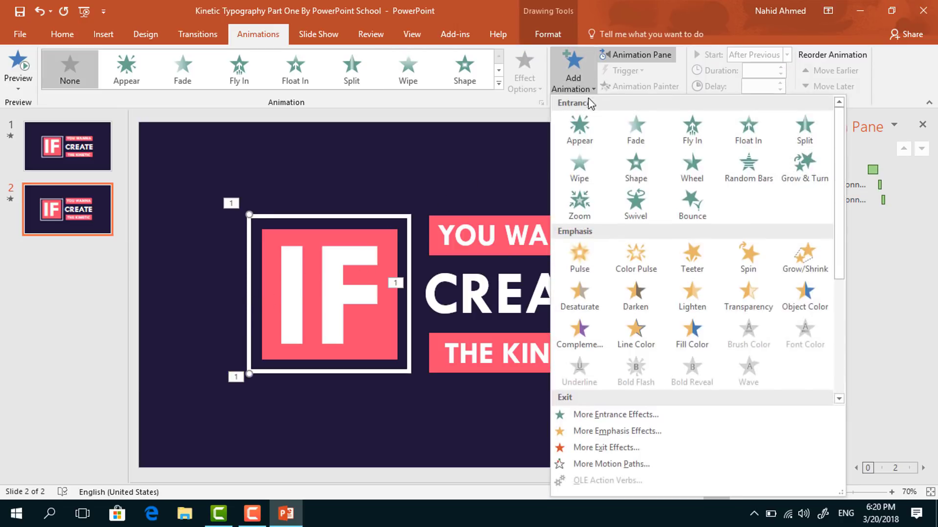
click(594, 172)
click(525, 73)
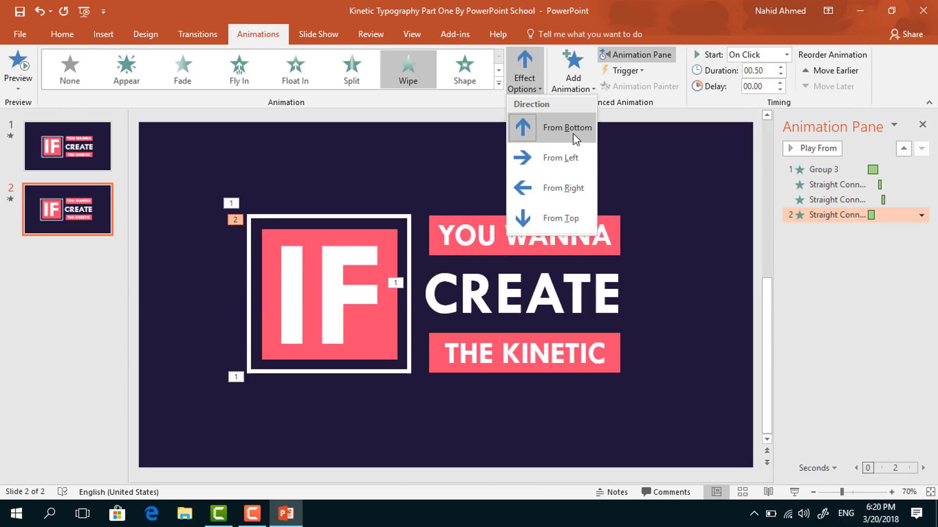
click(593, 134)
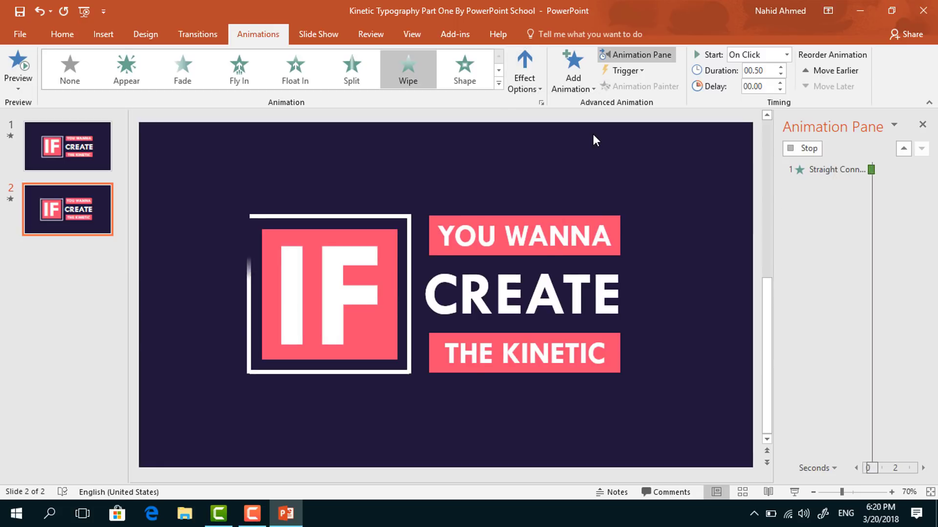
click(786, 55)
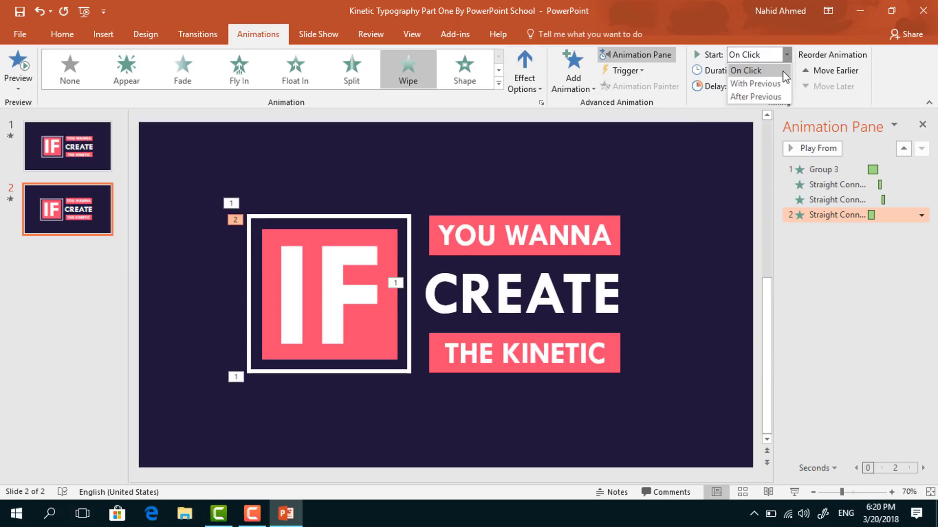
click(774, 96)
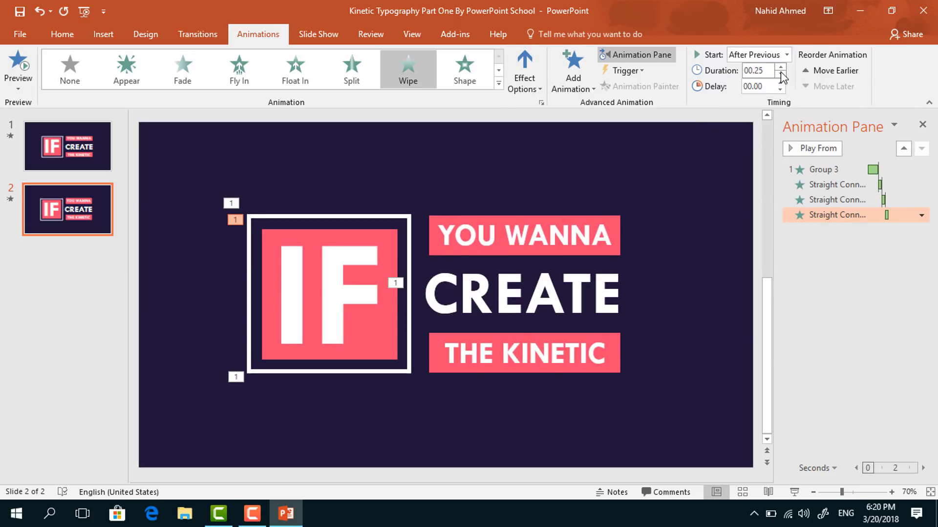
- Make the square's top line wipe in from the left after previous, lasting 0.25 seconds
click(301, 216)
click(579, 79)
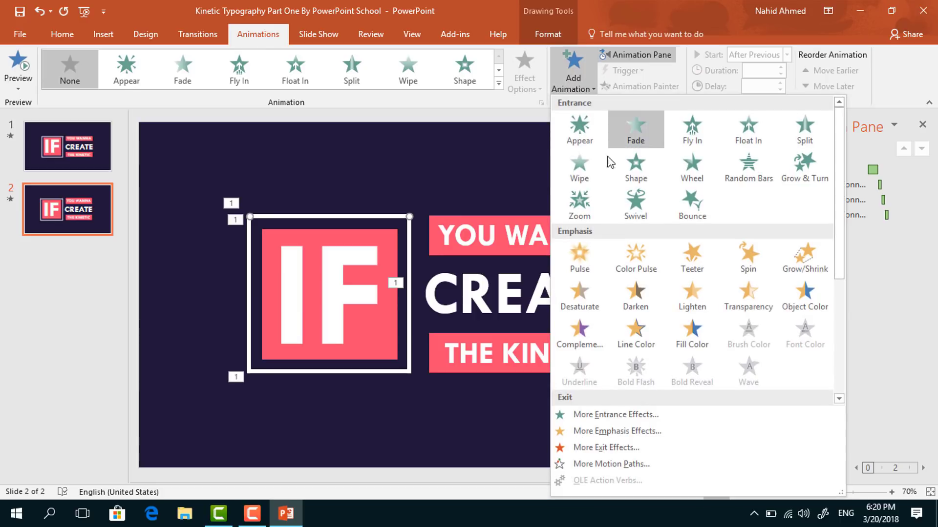
click(593, 175)
click(527, 84)
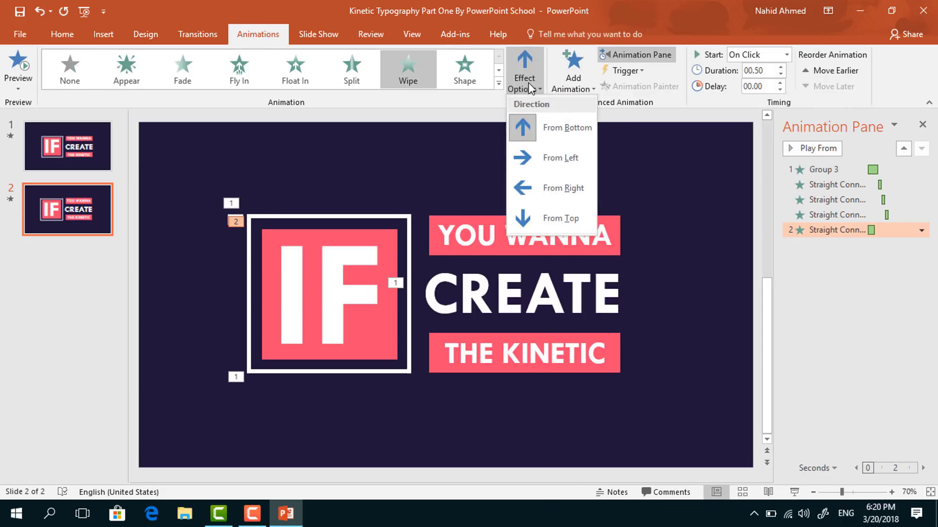
click(560, 163)
click(787, 55)
click(755, 94)
click(780, 74)
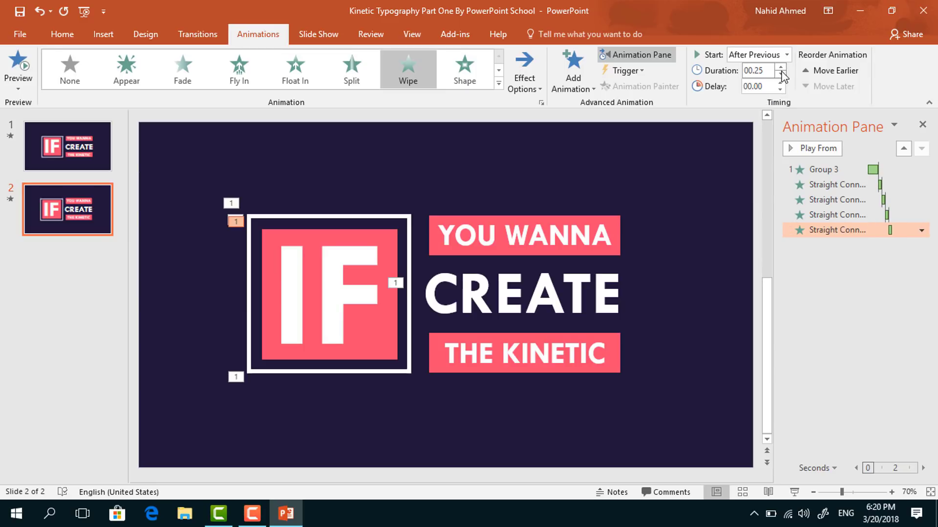
- Make the remaining right edge line wipe in from the top after previous, then preview the slide show
click(411, 234)
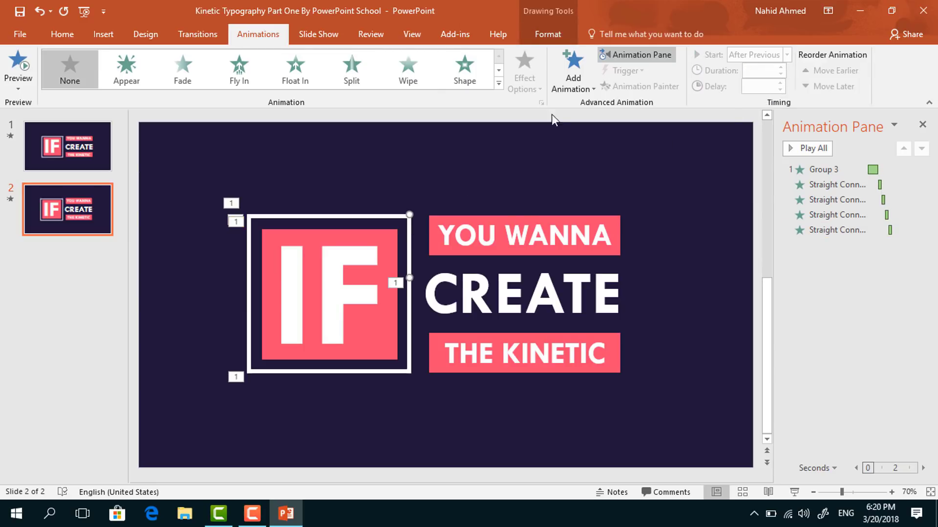
click(573, 90)
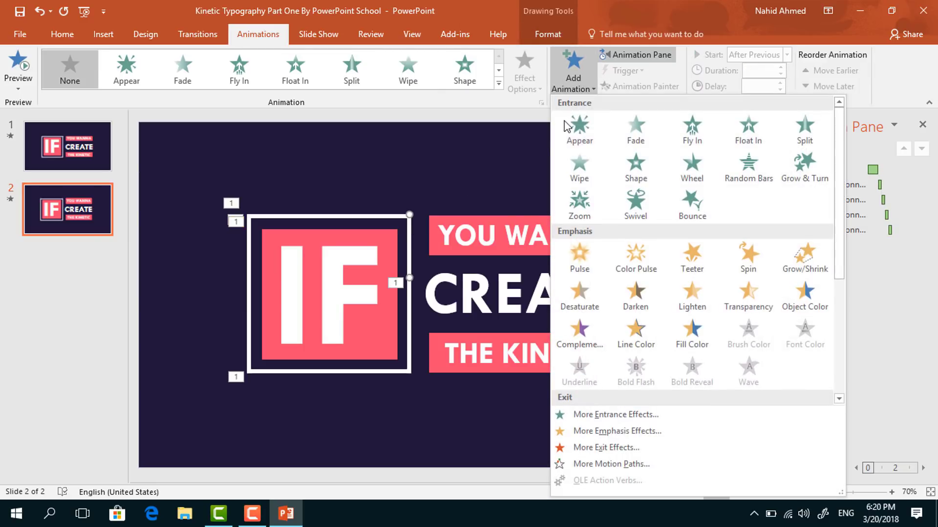
click(585, 174)
click(526, 87)
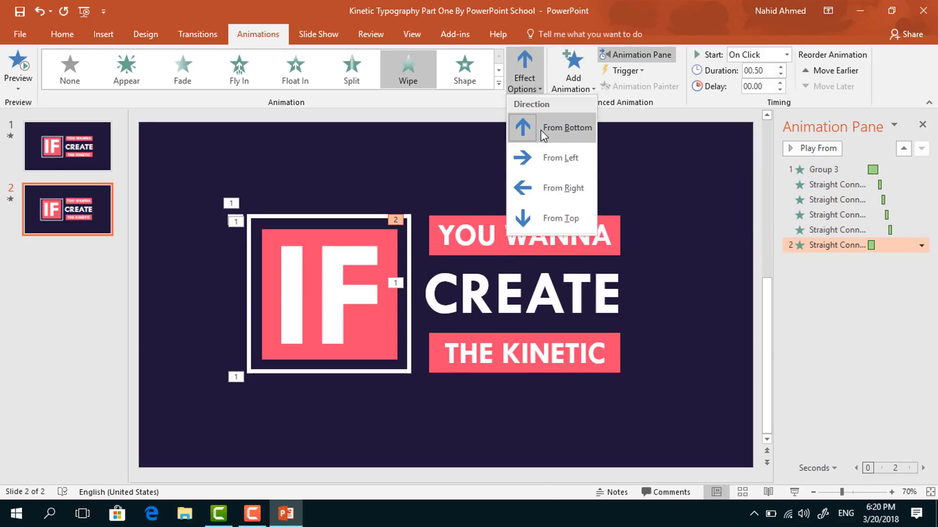
click(561, 218)
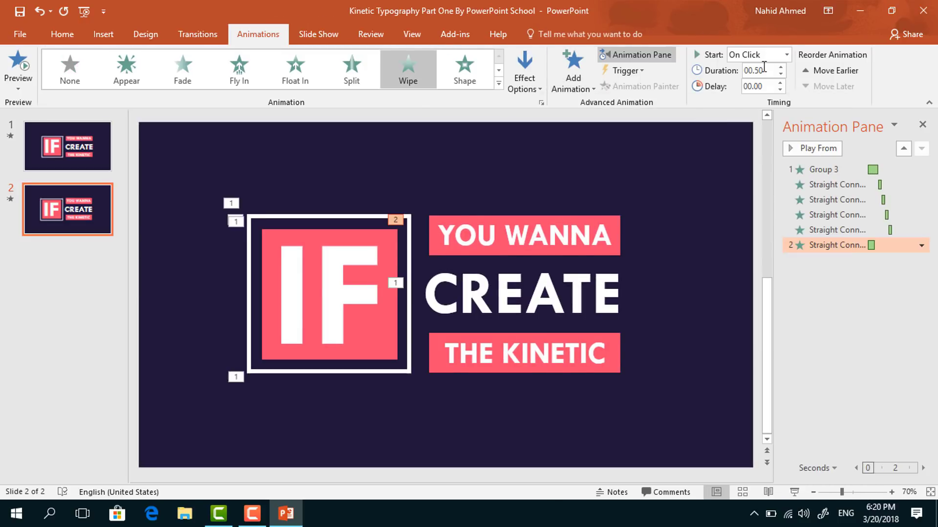
click(786, 54)
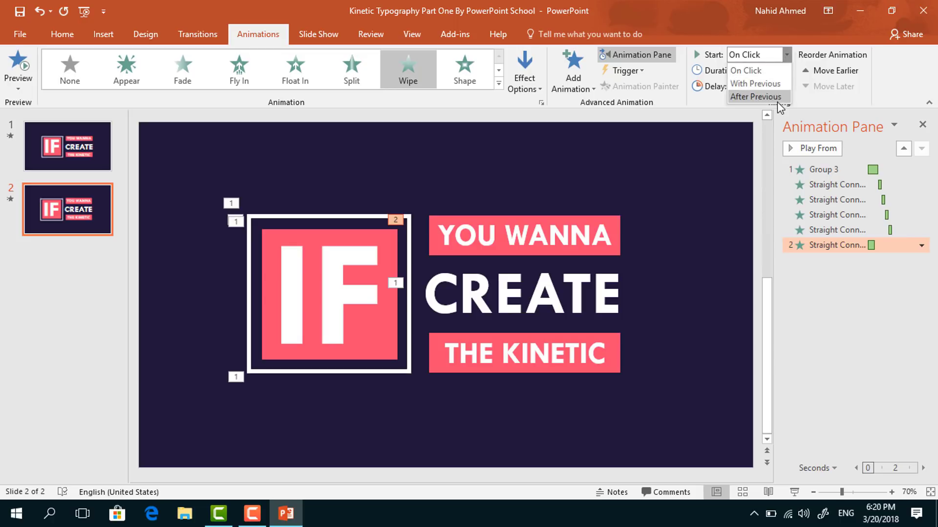
click(755, 97)
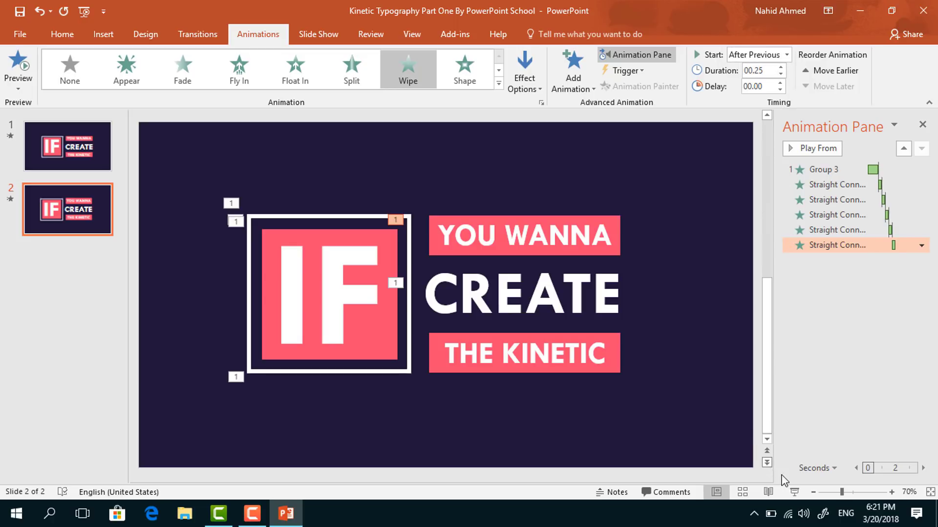
click(794, 491)
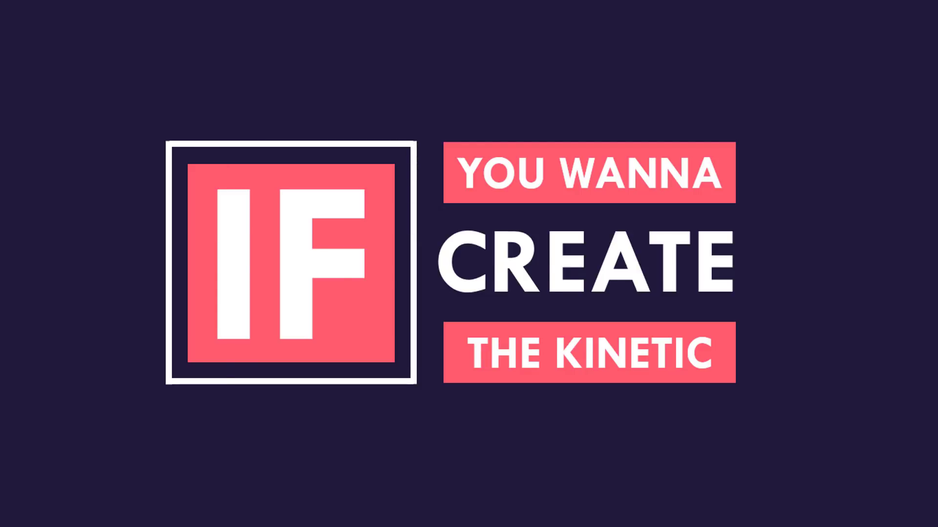
key(Escape)
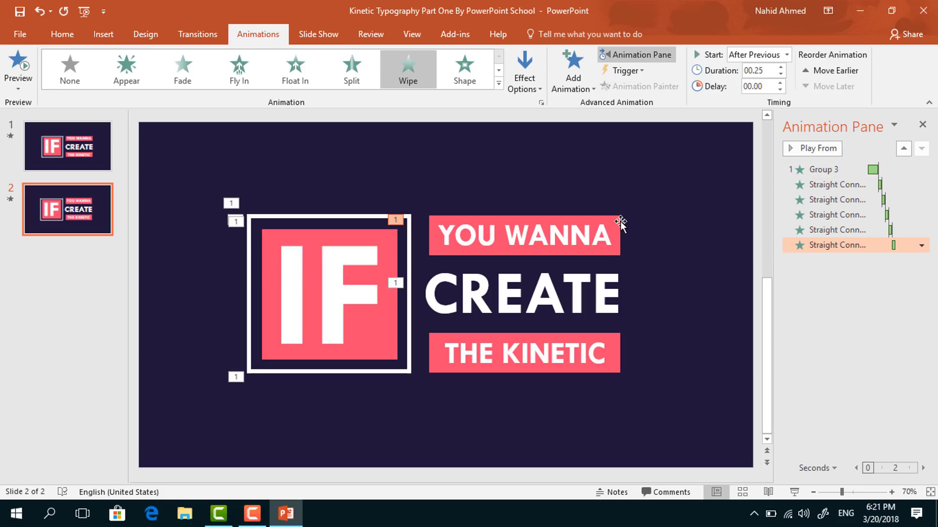
- Give YOU WANNA a Fly In from the top, after previous, lasting 0.75 seconds
click(620, 221)
click(565, 81)
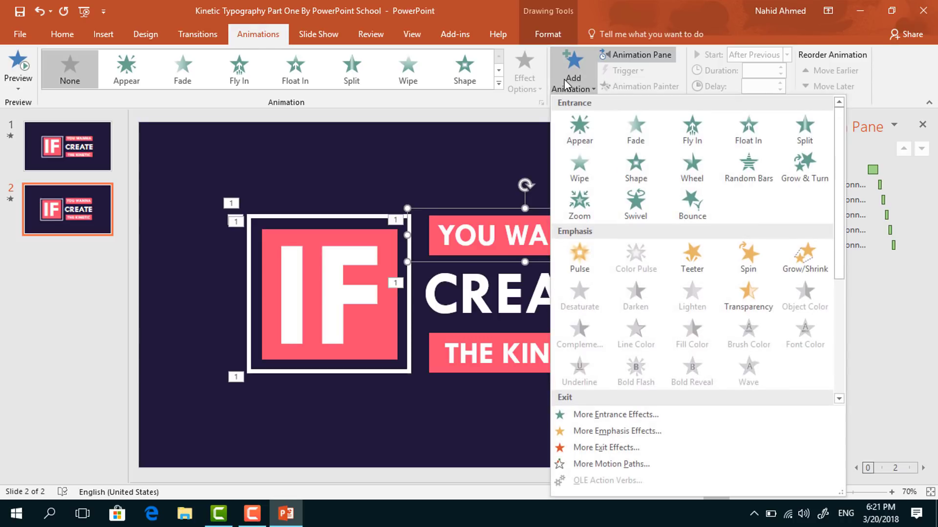
click(692, 130)
click(525, 81)
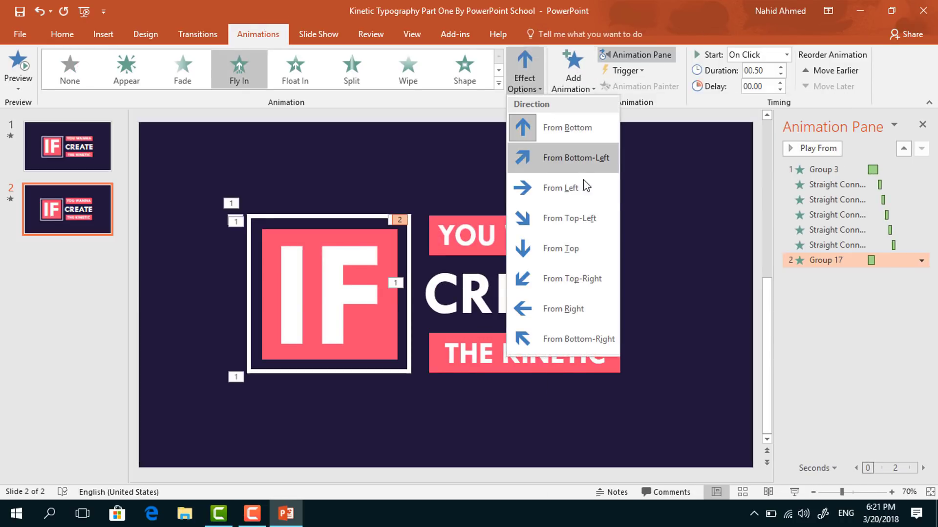
click(597, 251)
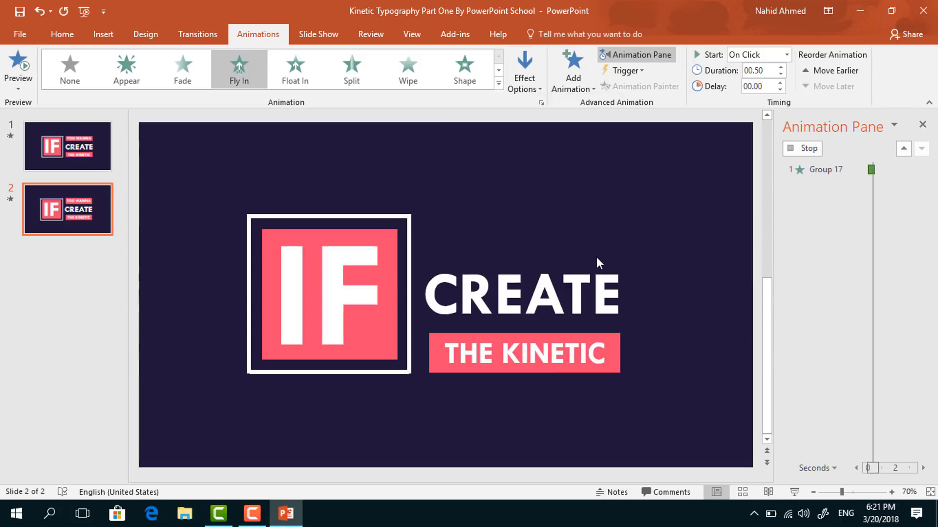
click(786, 55)
click(773, 92)
click(781, 67)
- Set a 0.75-second smooth end on the YOU WANNA Fly In
click(921, 260)
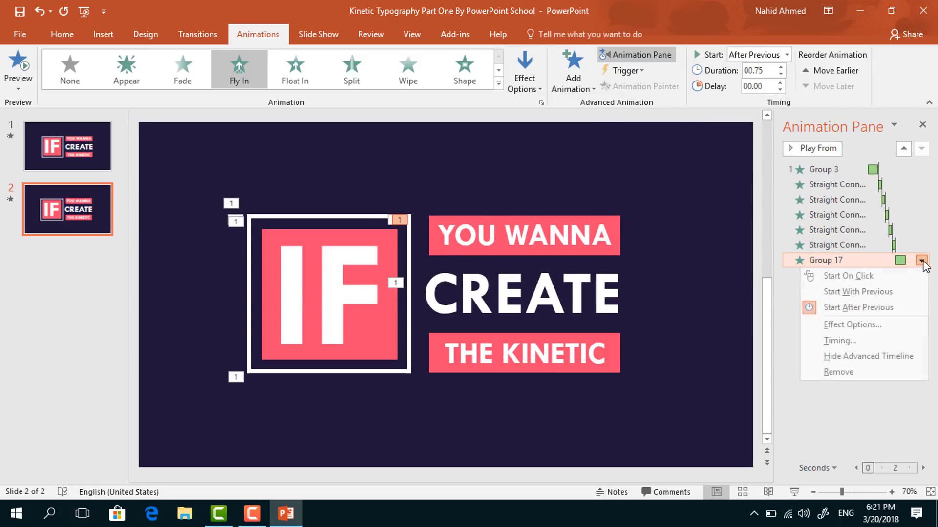
click(886, 327)
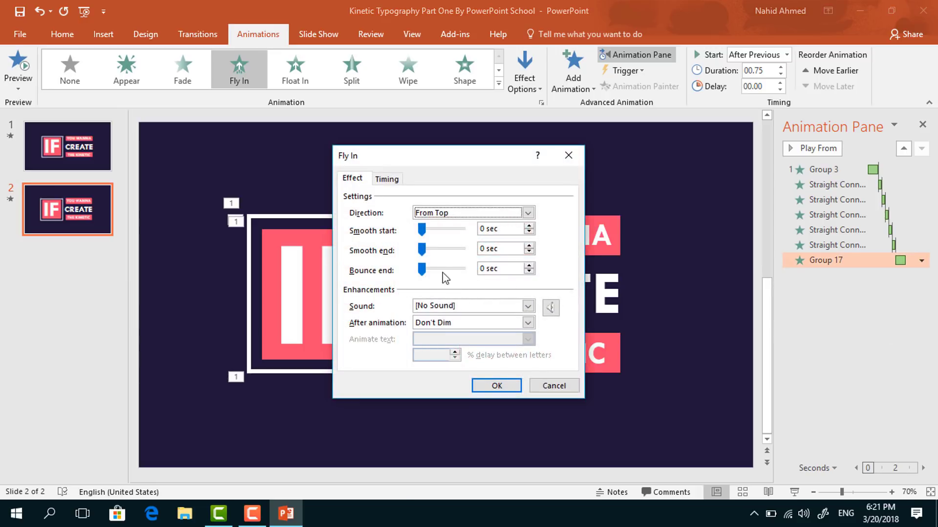
drag(423, 250, 464, 250)
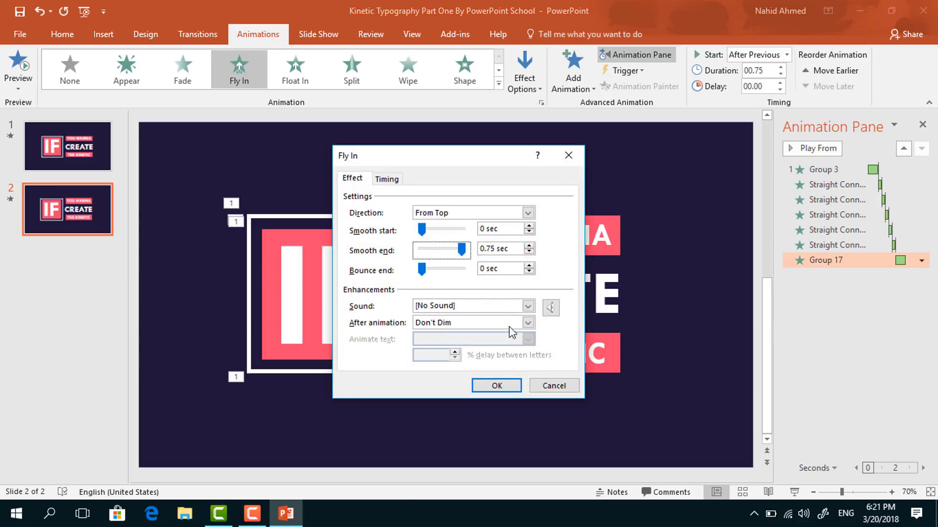
click(510, 390)
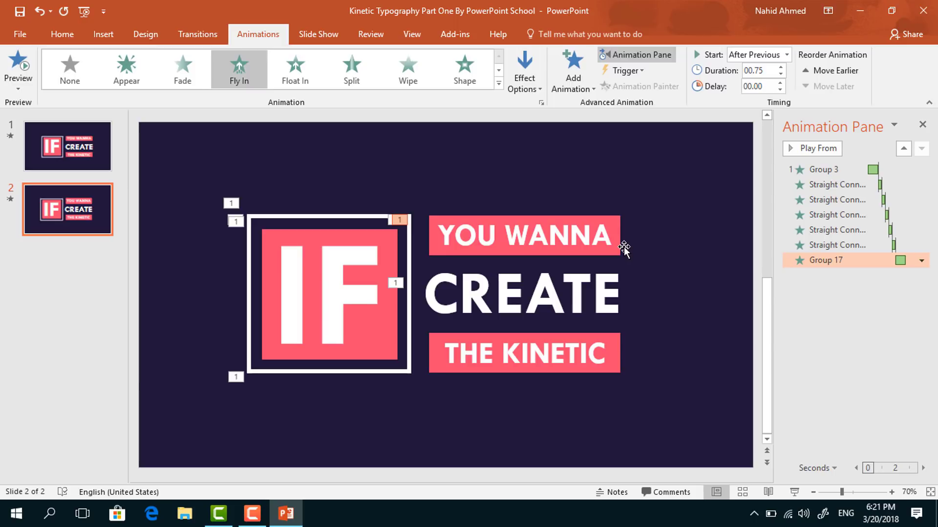
click(620, 247)
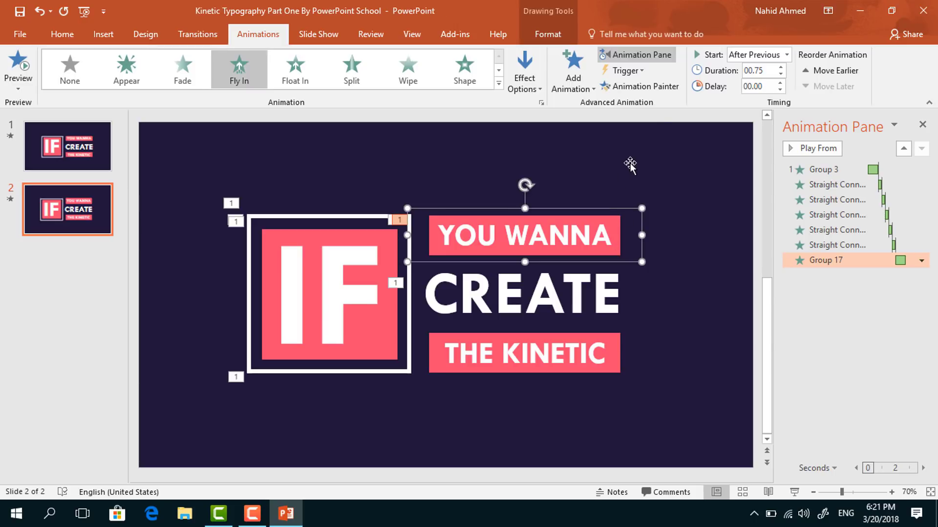
- Copy YOU WANNA's fly-in onto CREATE with the Animation Painter and make it fly from the right
click(666, 87)
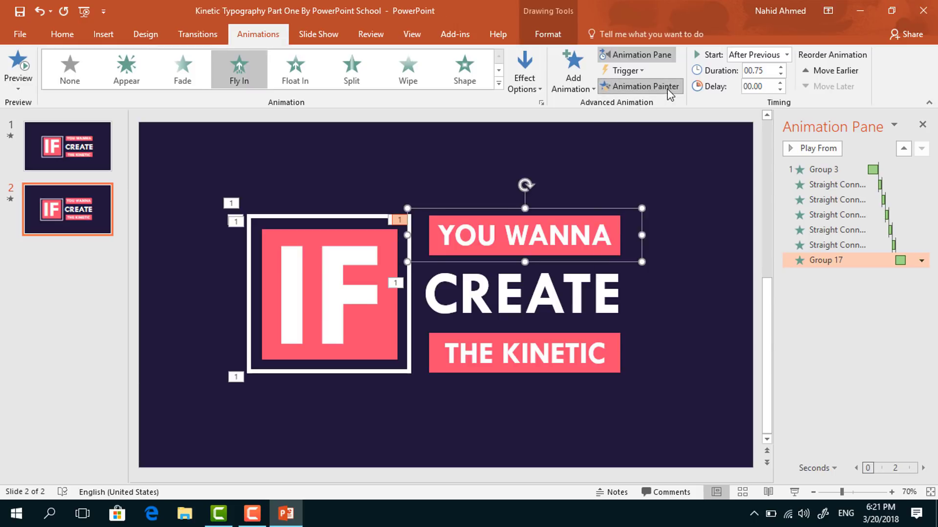
click(613, 303)
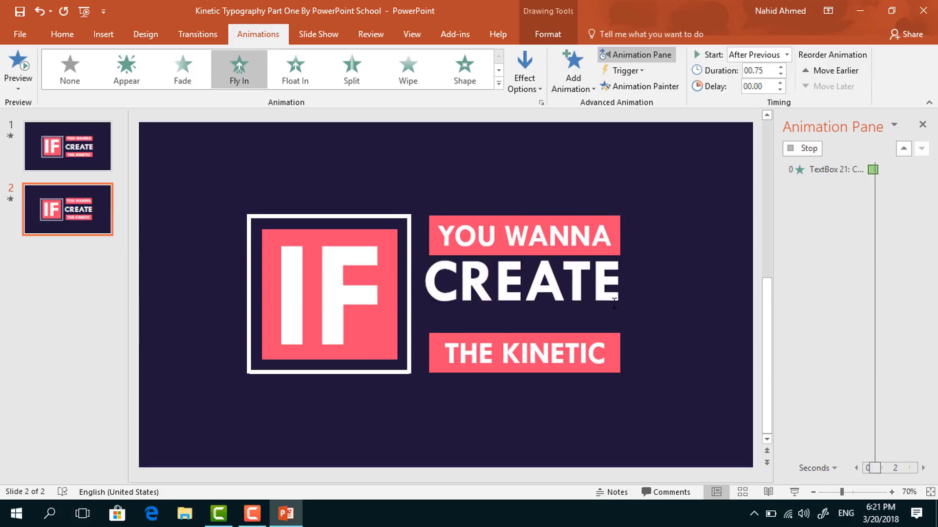
click(521, 85)
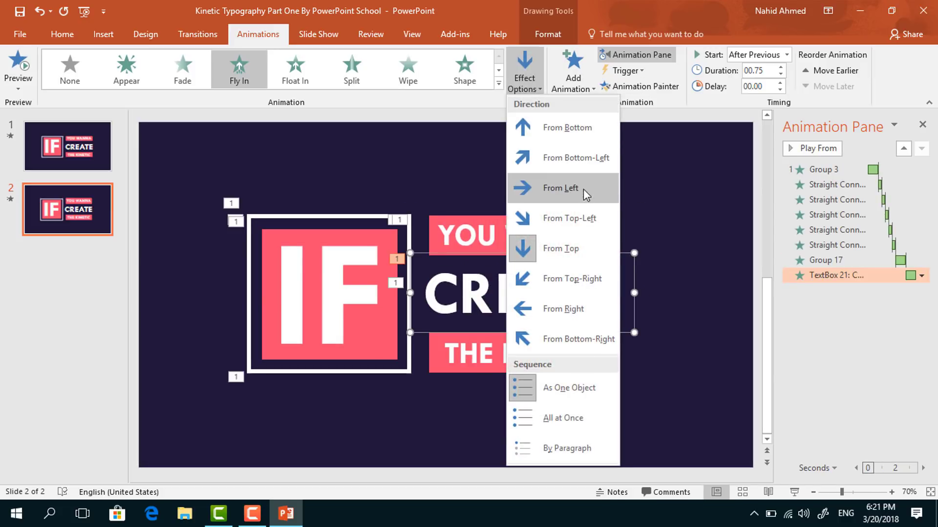
click(599, 318)
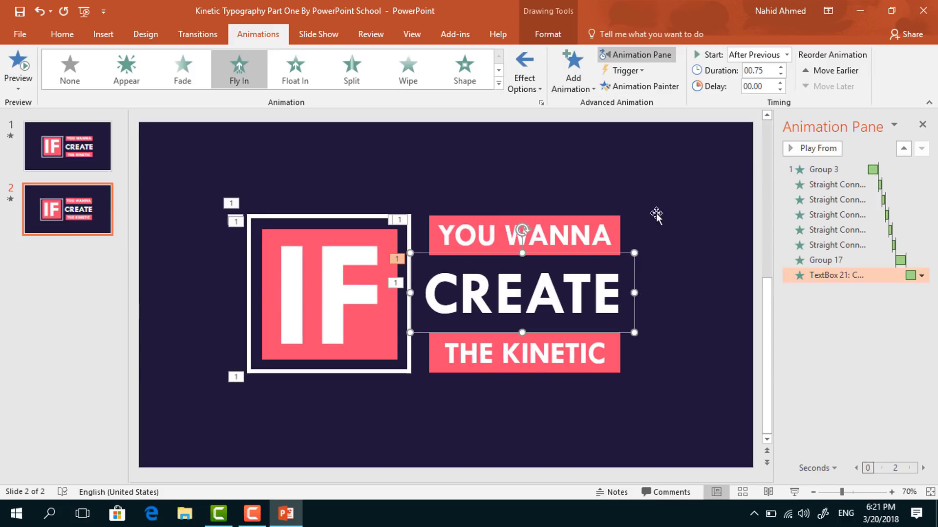
- Copy the fly-in onto THE KINETIC and make it fly in from the bottom
click(631, 87)
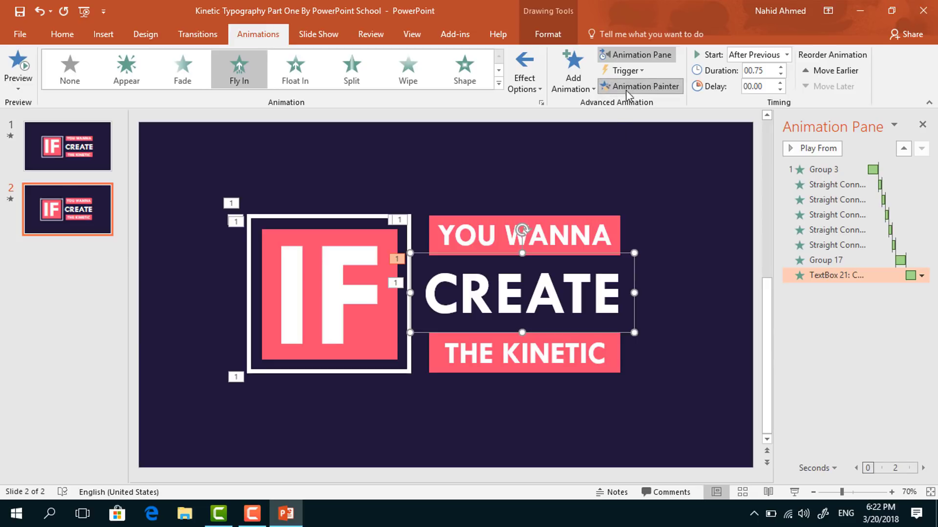
click(600, 359)
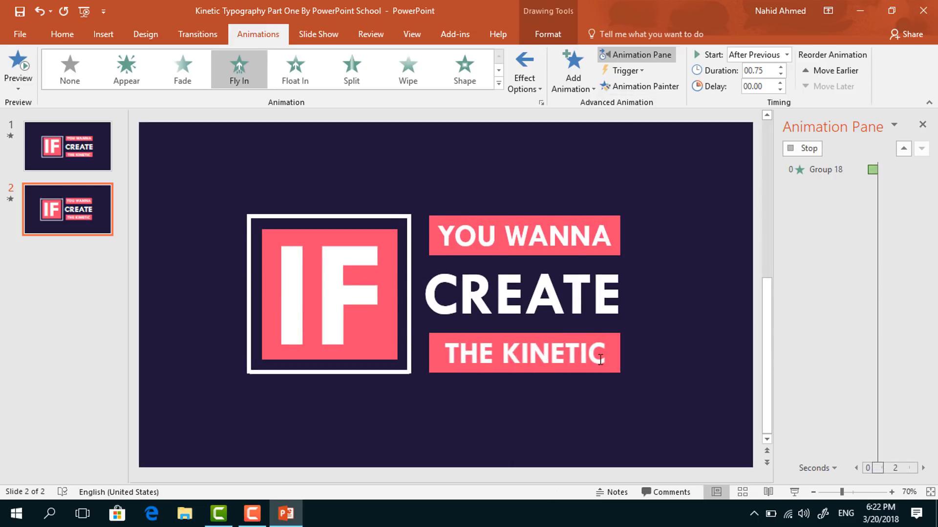
click(508, 78)
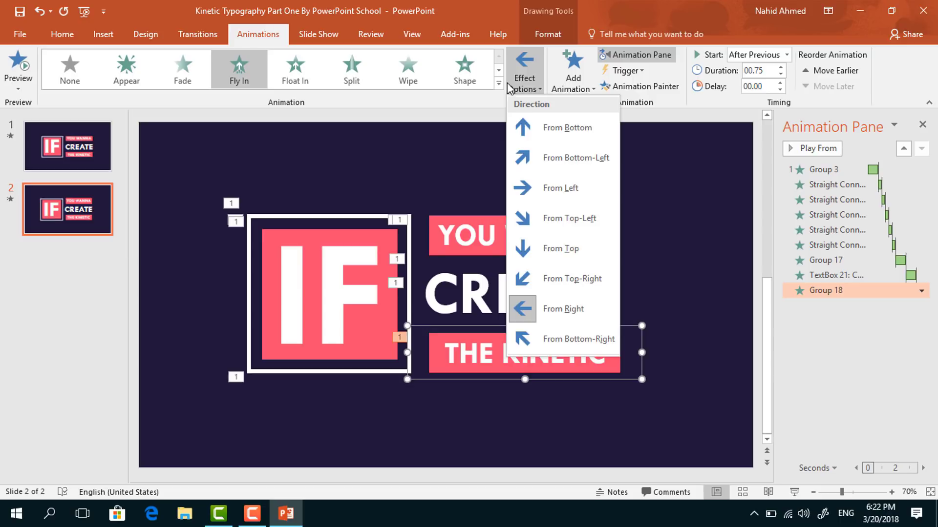
click(552, 130)
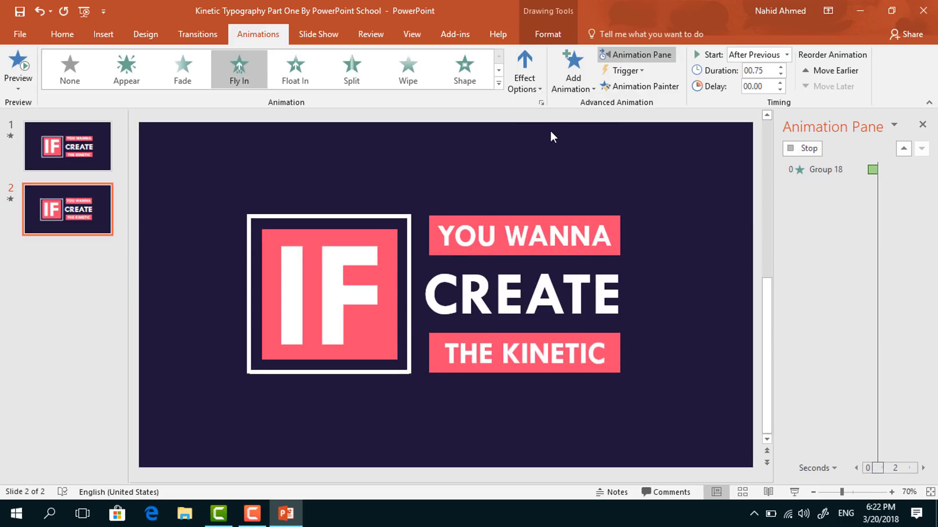
click(635, 295)
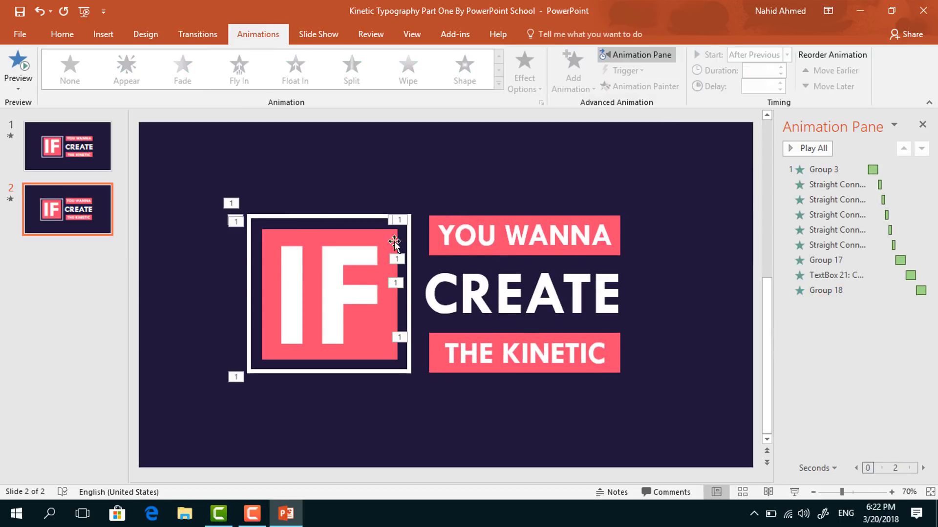
- Give the upper right border line a 0.25-second Wipe exit from the bottom, after previous, with a 0.25-second delay
click(410, 236)
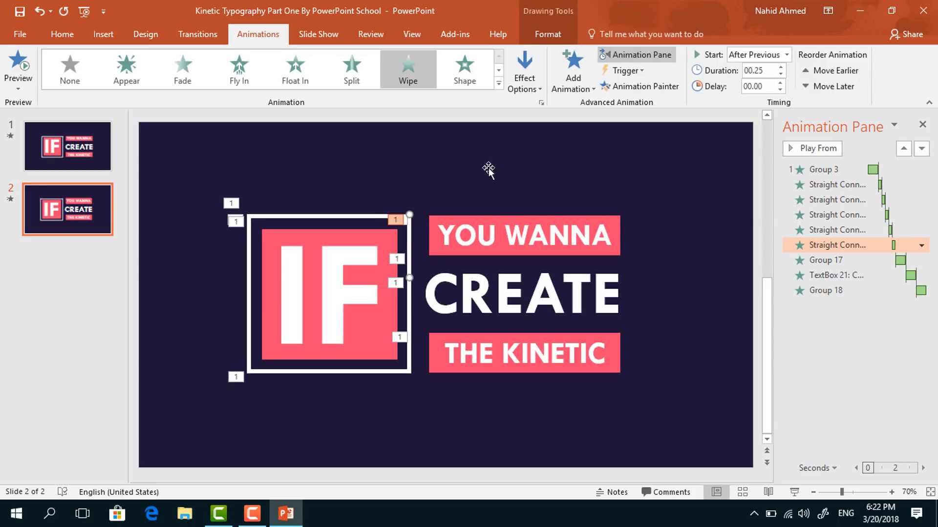
click(570, 83)
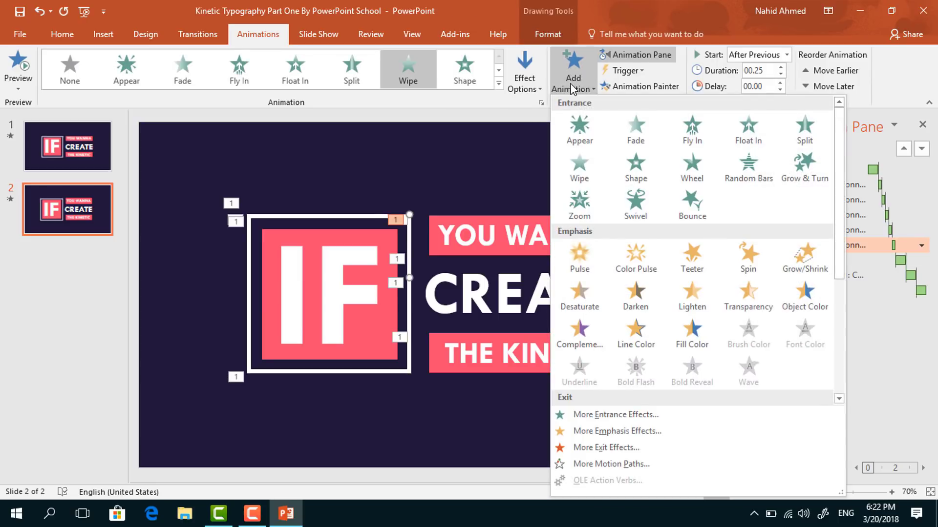
scroll(667, 272, down, 3)
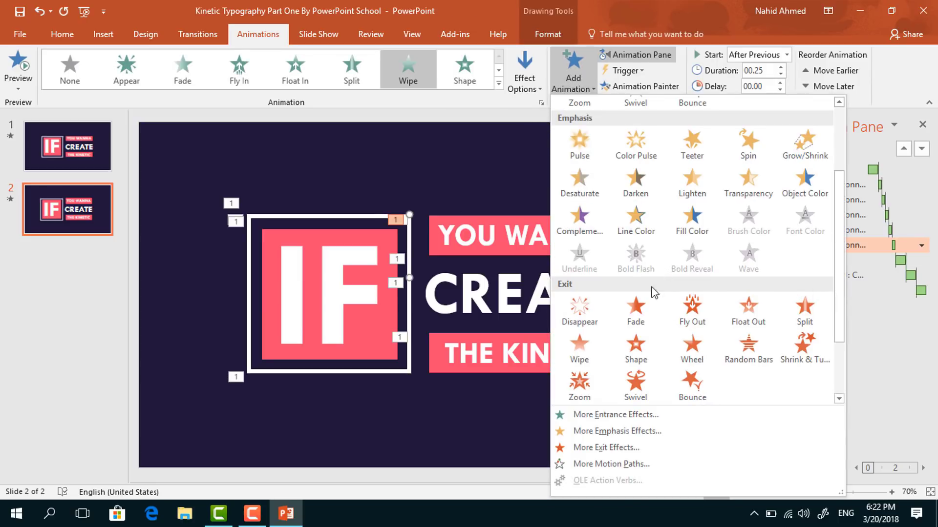
click(595, 357)
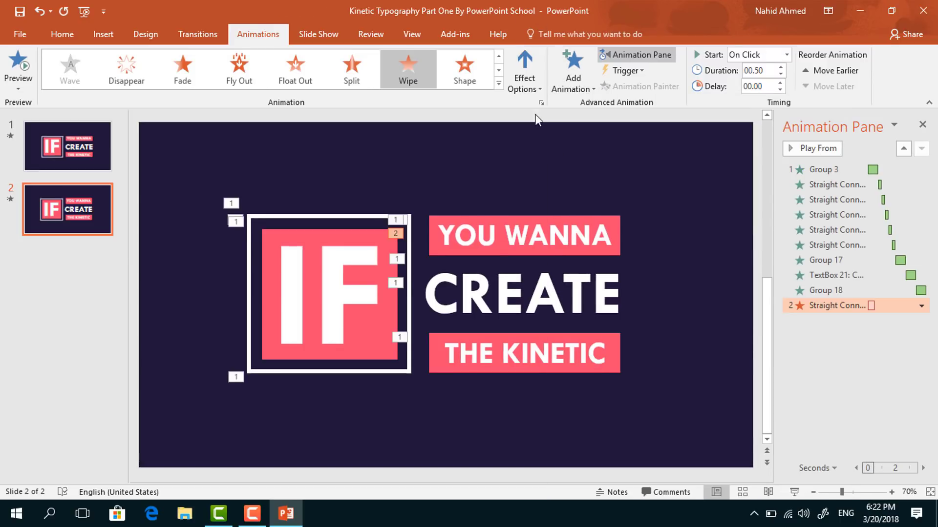
click(522, 81)
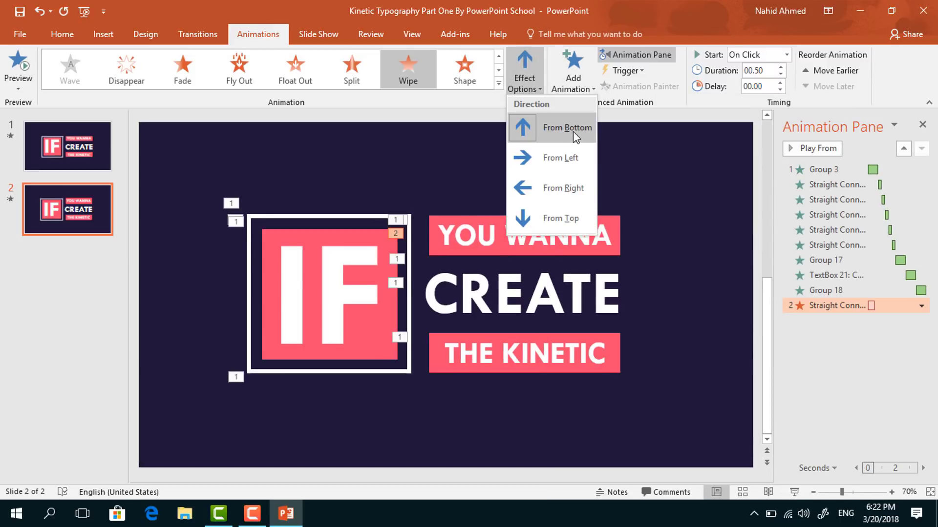
click(573, 131)
click(786, 54)
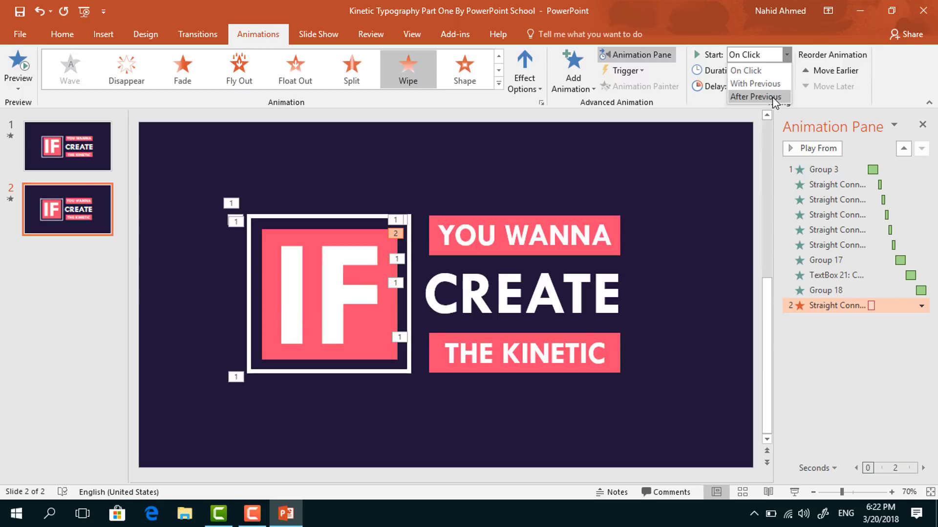
click(773, 97)
click(780, 74)
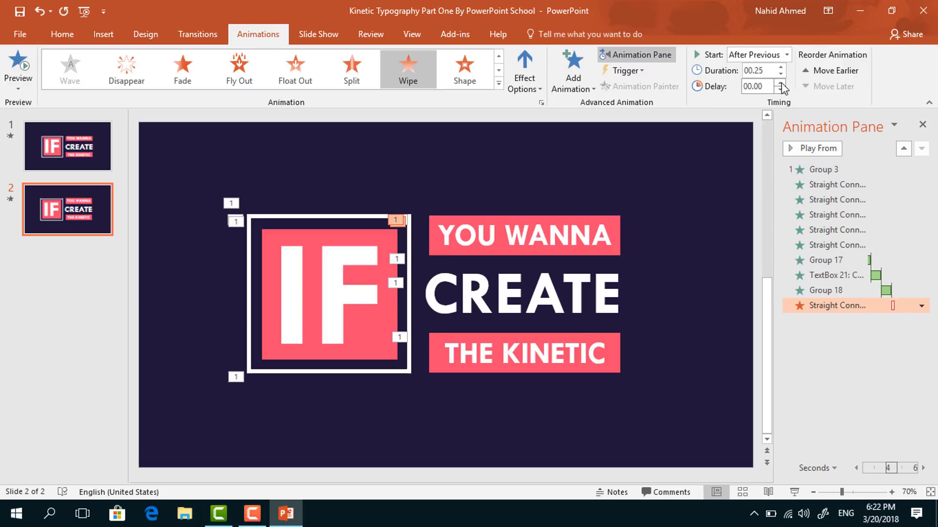
click(781, 83)
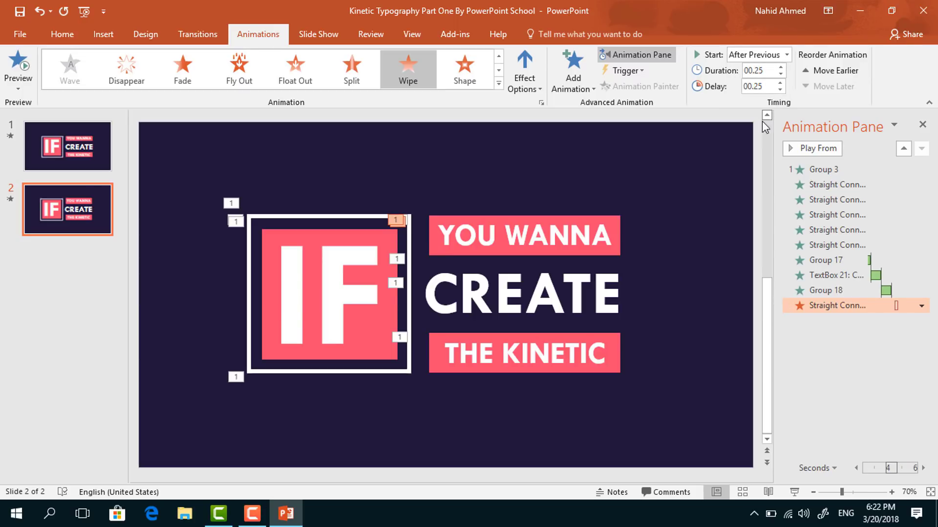
- Give the top border a 0.25-second Wipe exit from the right, after previous
click(342, 218)
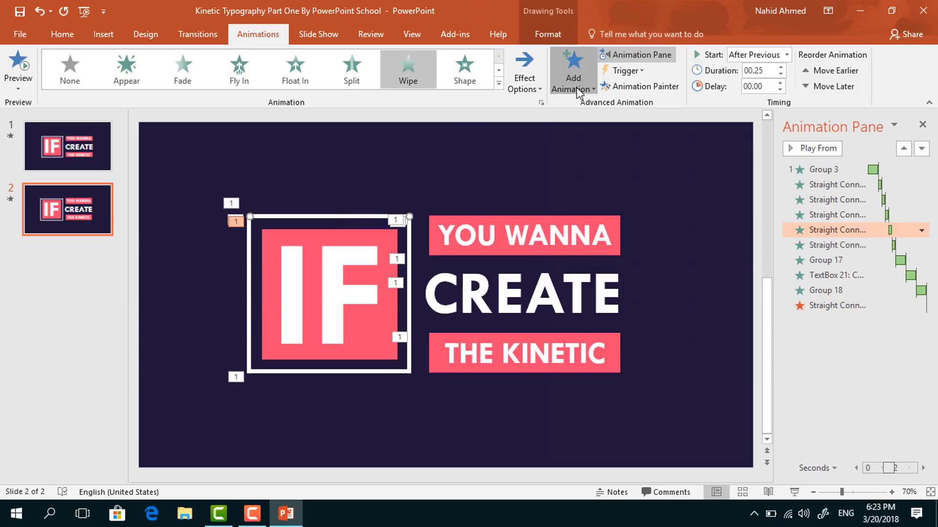
click(576, 87)
scroll(592, 284, down, 5)
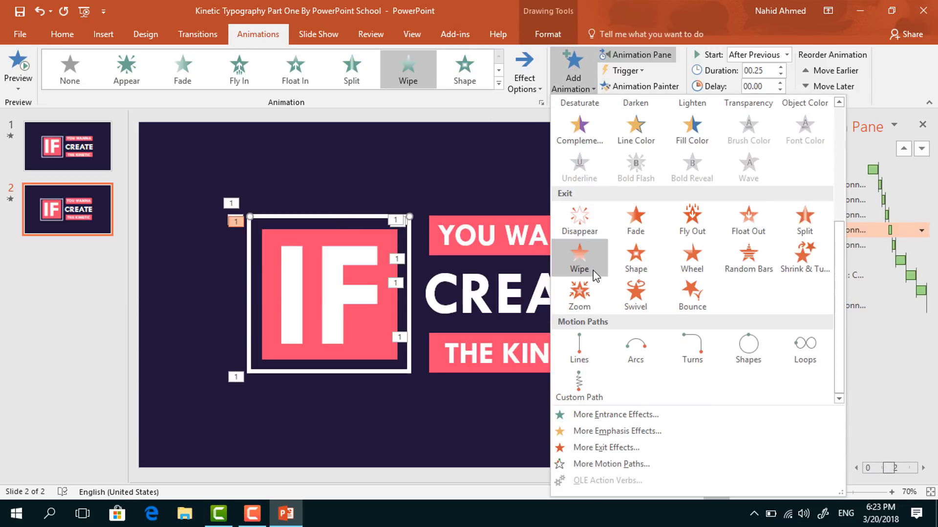
click(595, 274)
click(524, 80)
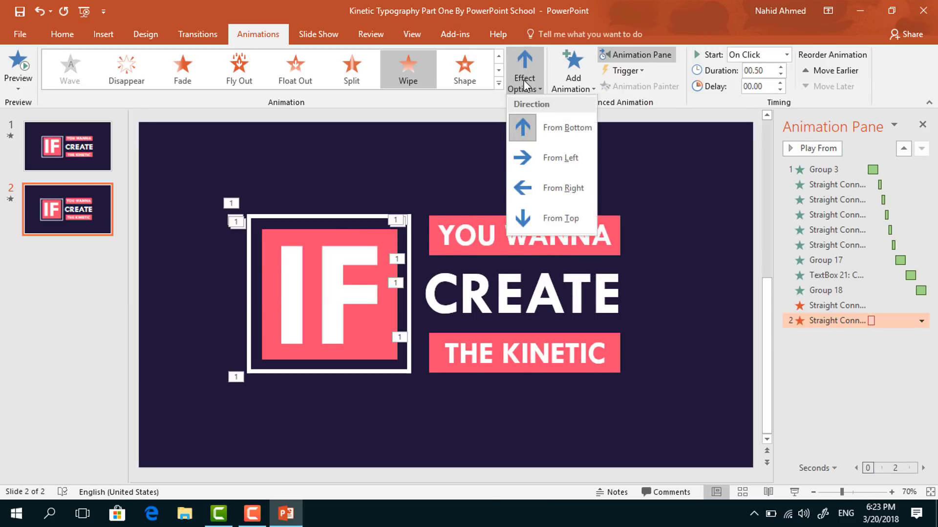
click(566, 191)
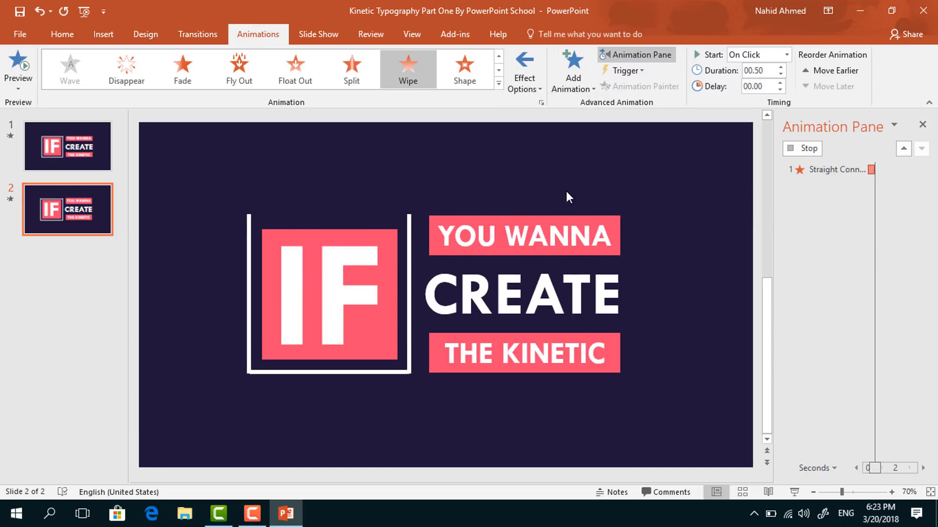
click(786, 55)
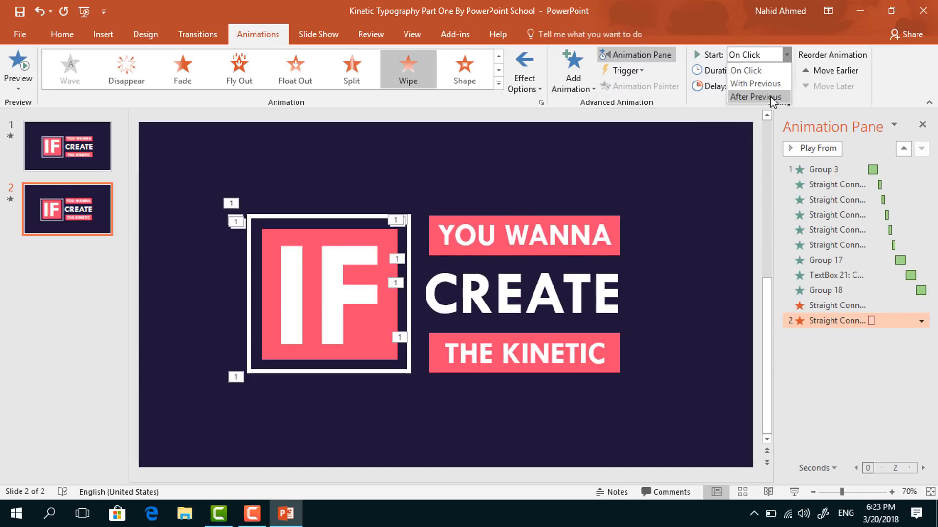
click(770, 96)
click(780, 74)
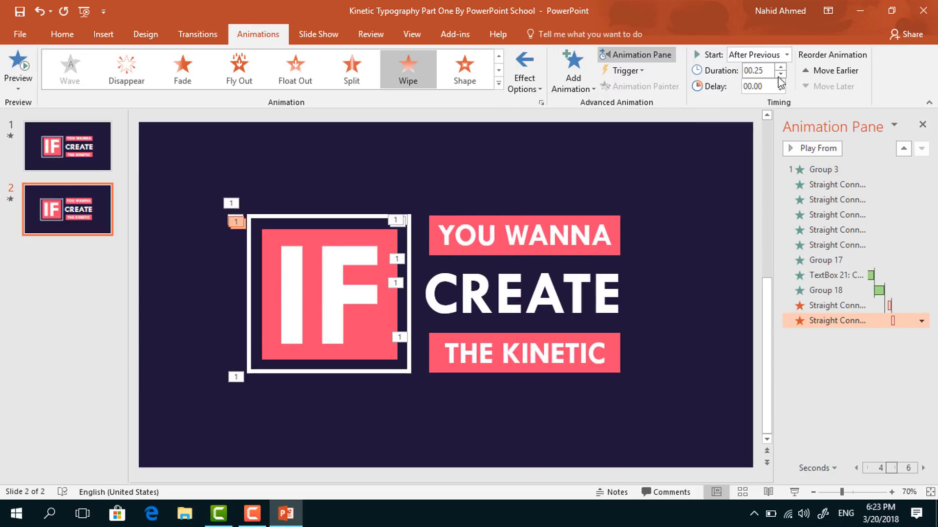
- Give the left border a 0.25-second Wipe exit from the top, after previous
click(248, 245)
click(572, 69)
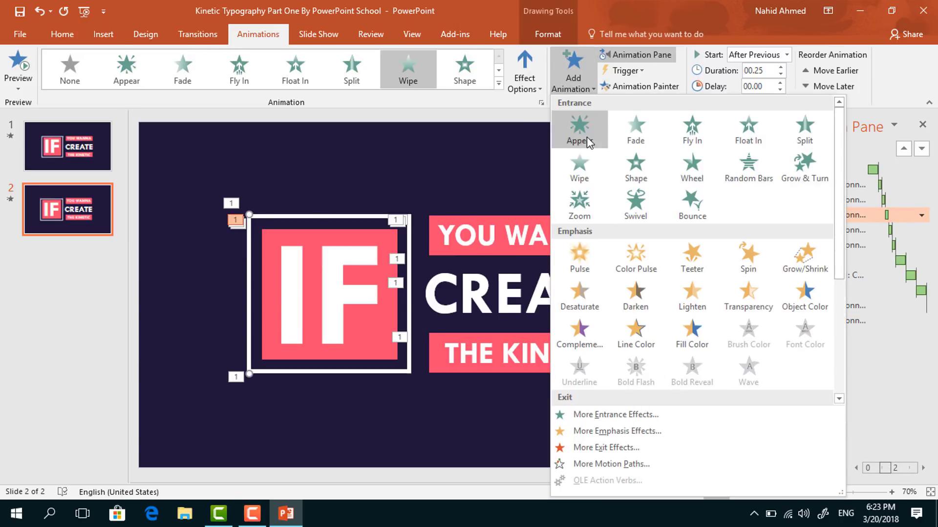
scroll(601, 274, down, 2)
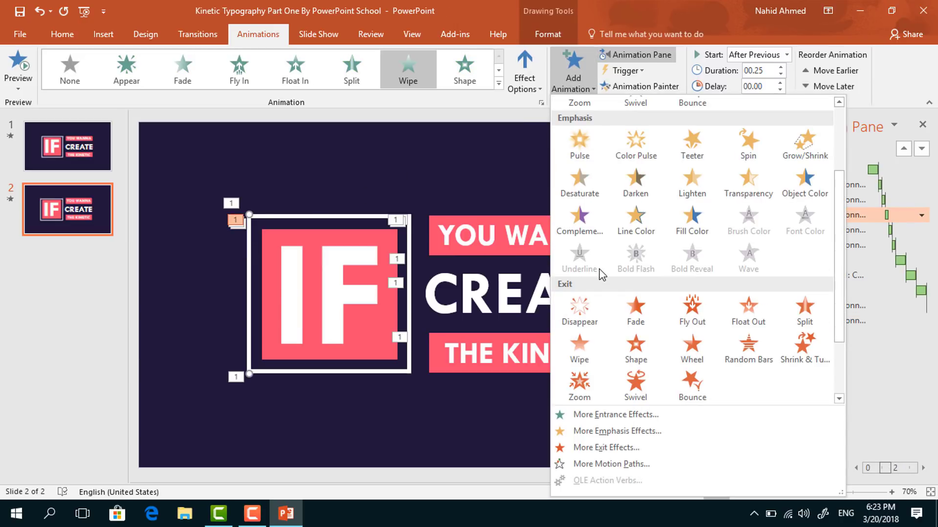
click(588, 356)
click(525, 76)
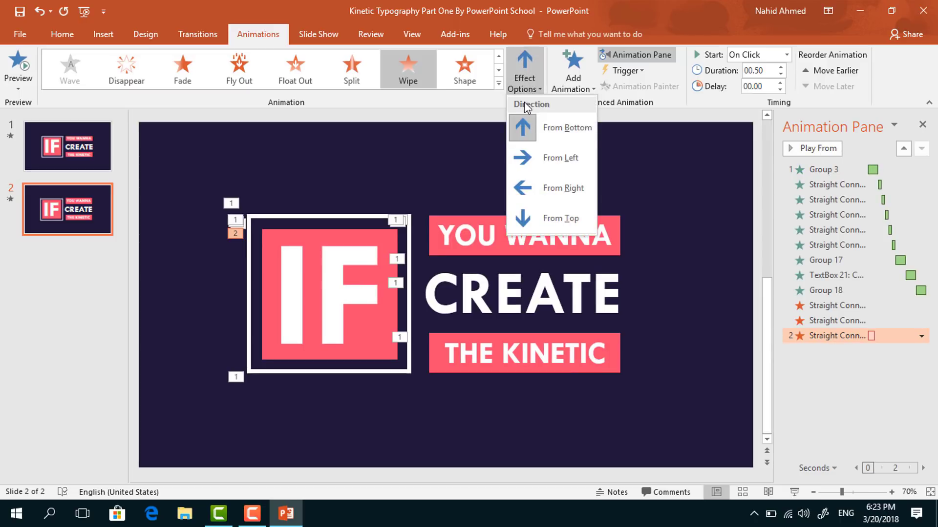
click(555, 220)
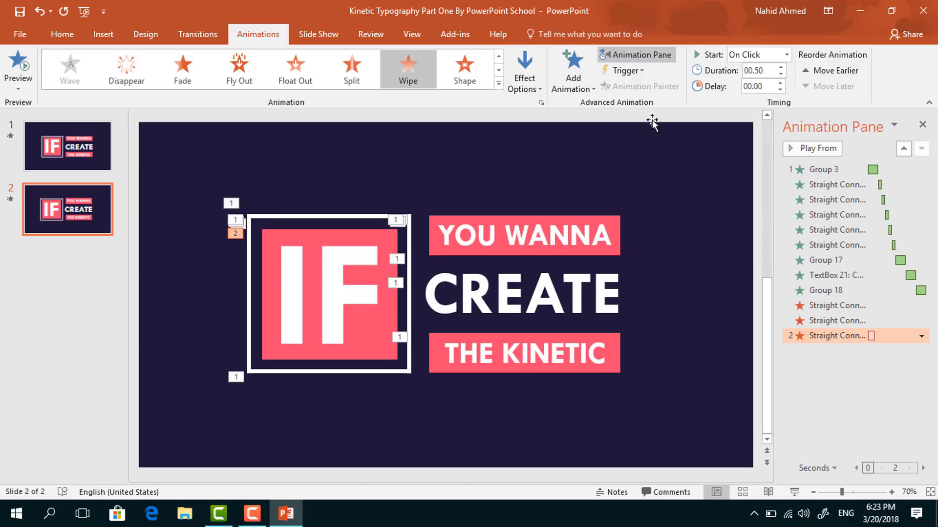
click(788, 55)
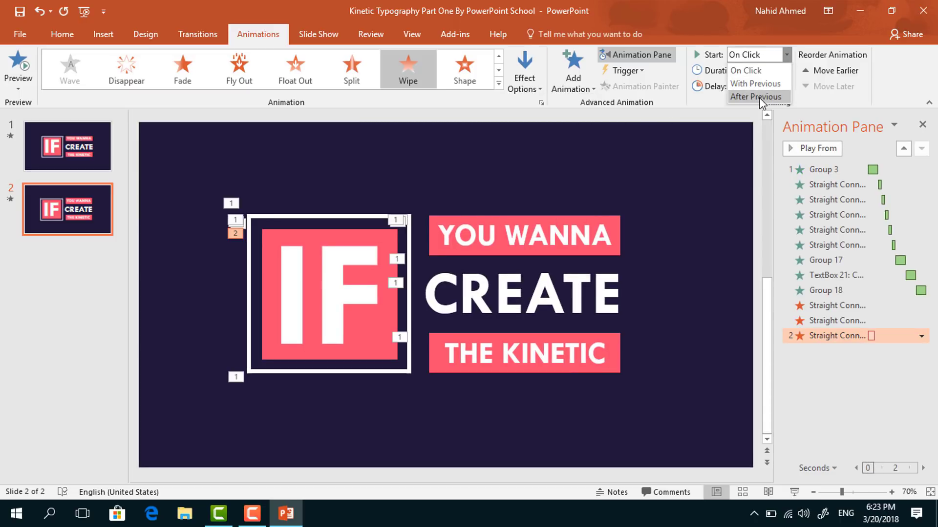
click(759, 96)
click(781, 74)
- Give the bottom border a Wipe exit from the left, starting after previous
click(339, 369)
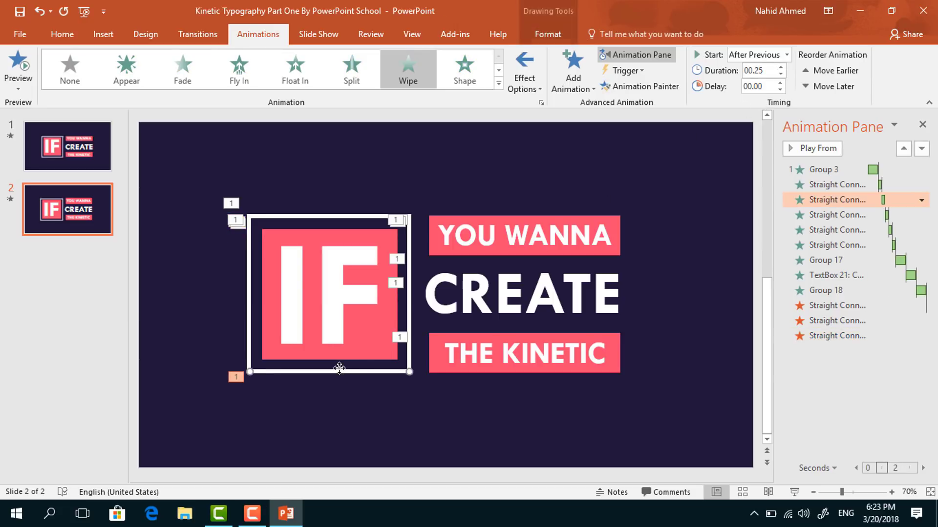
click(564, 80)
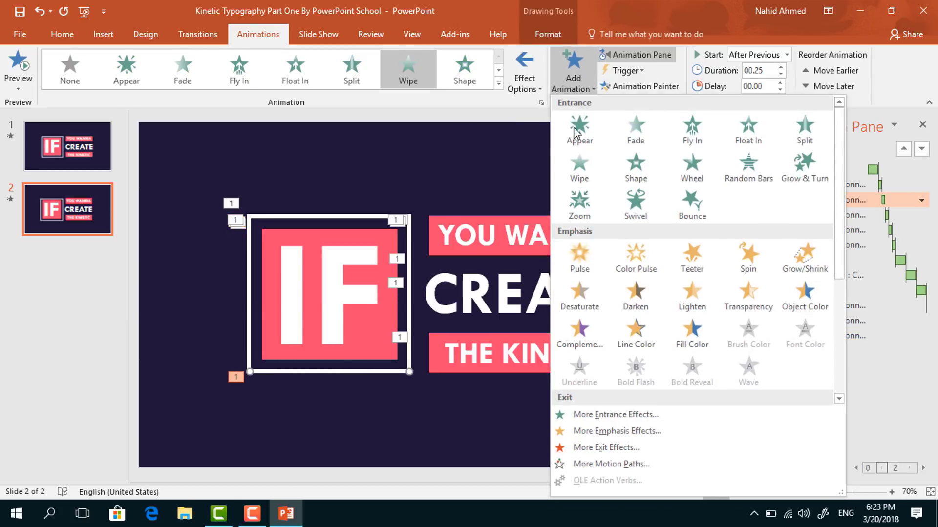
scroll(580, 186, down, 3)
click(581, 356)
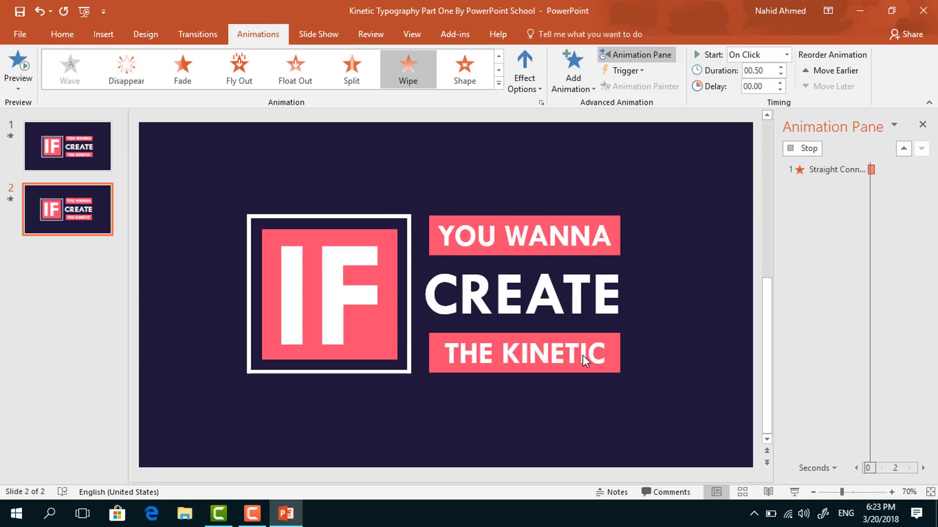
click(524, 81)
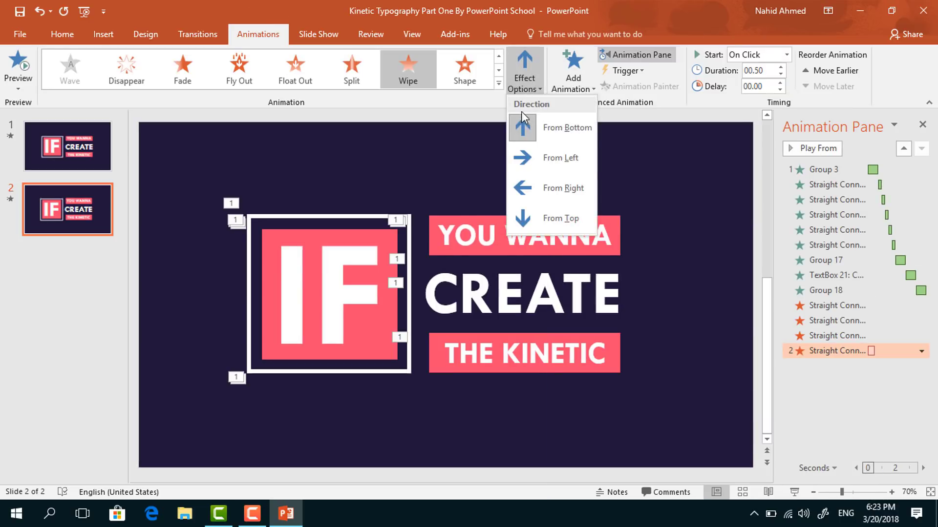
click(557, 161)
click(787, 55)
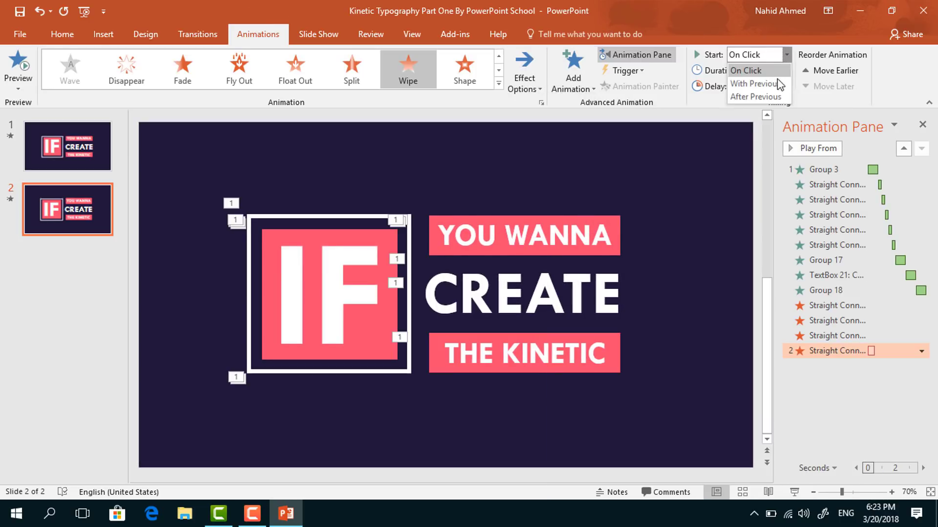
click(780, 100)
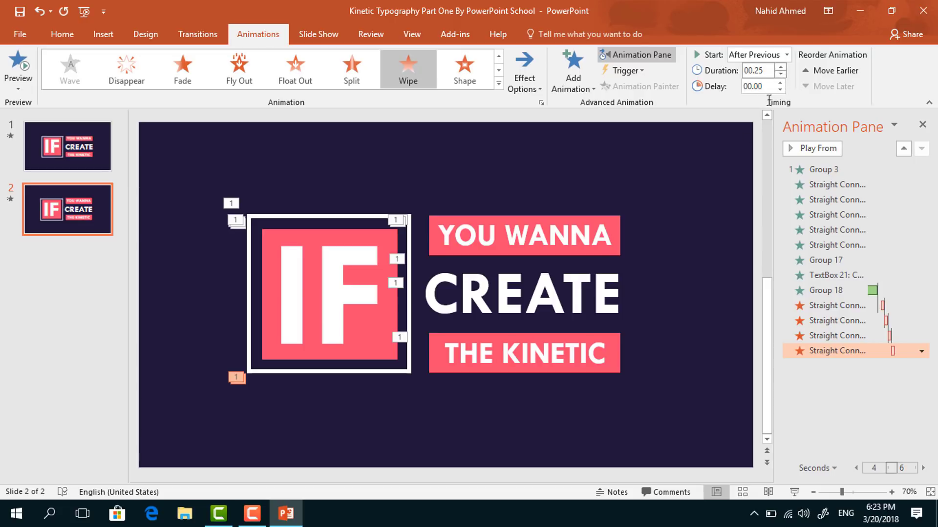
- Give the lower right border line a Wipe exit from the bottom, starting after previous
click(409, 313)
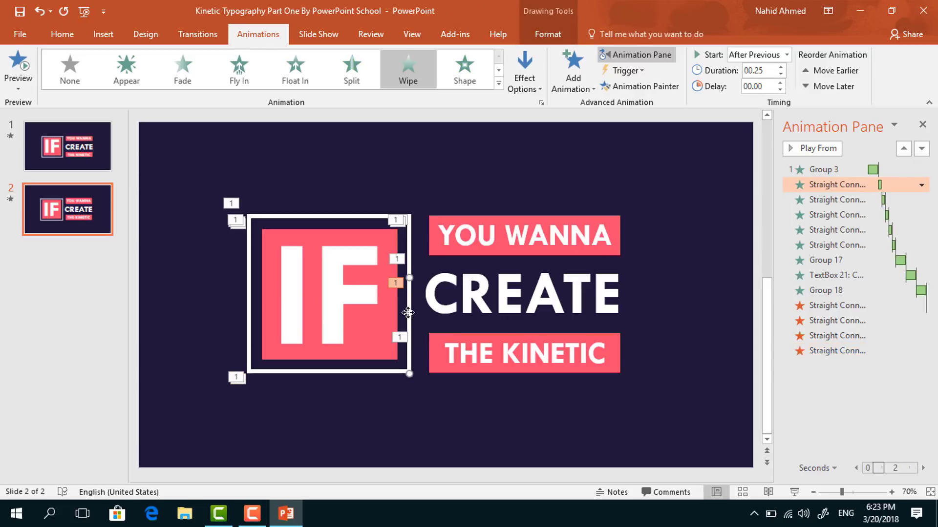
click(573, 78)
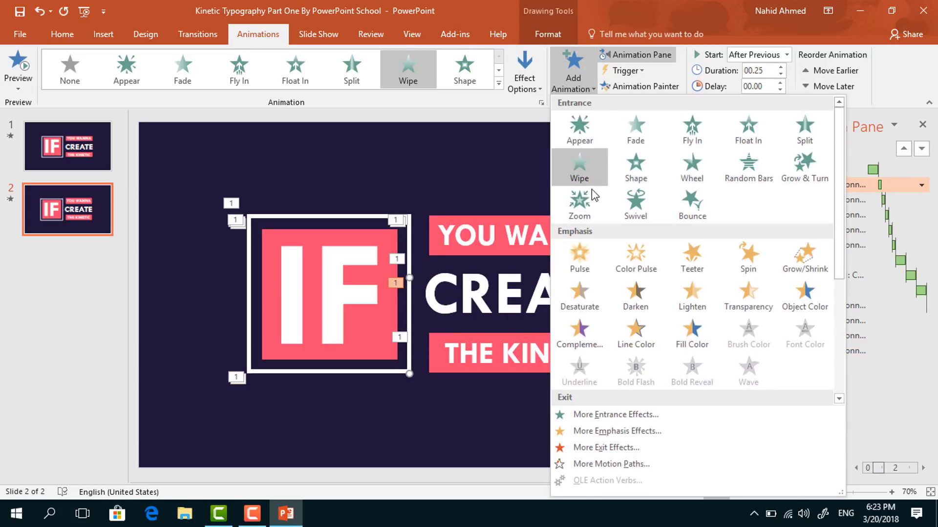
scroll(593, 281, down, 3)
scroll(593, 281, down, 2)
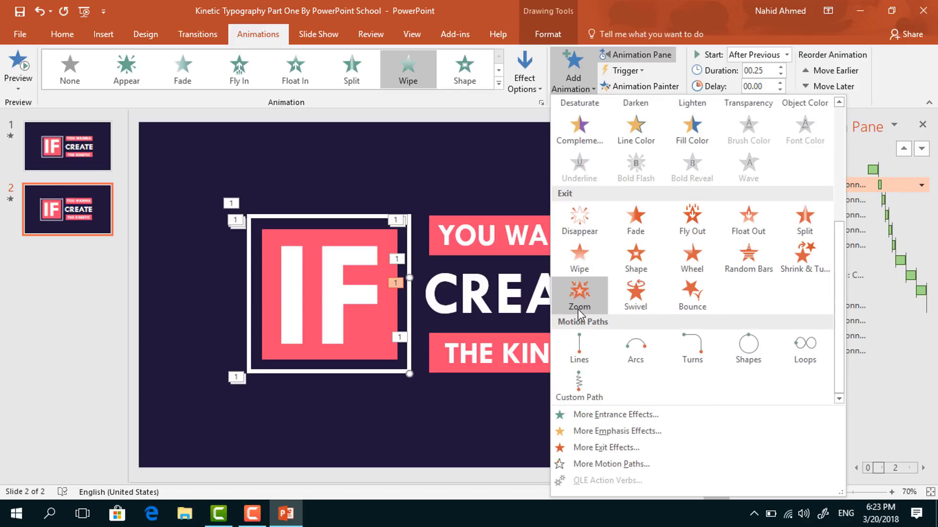
click(584, 262)
click(518, 80)
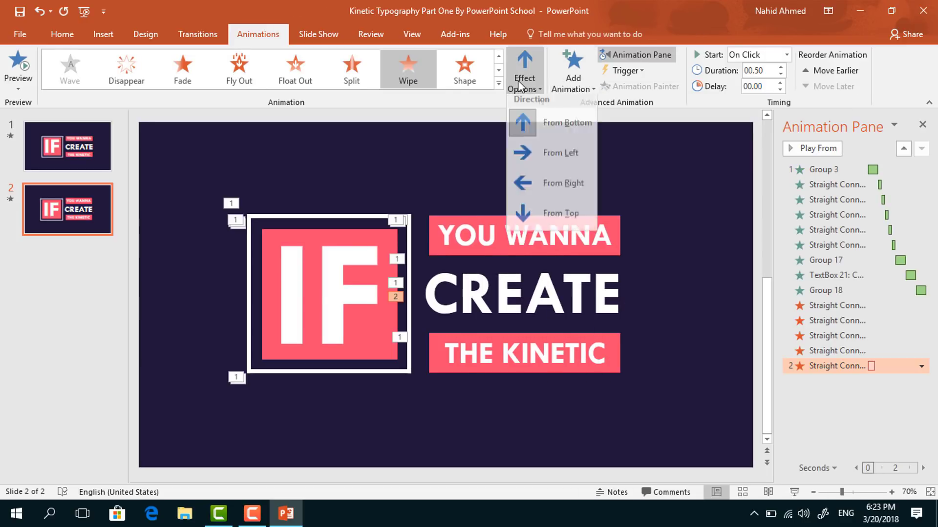
click(574, 129)
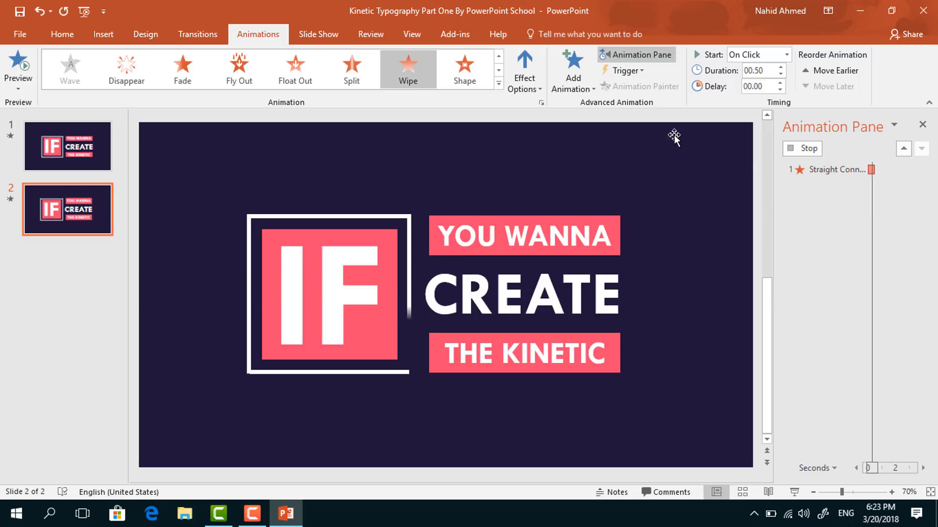
click(786, 54)
click(775, 97)
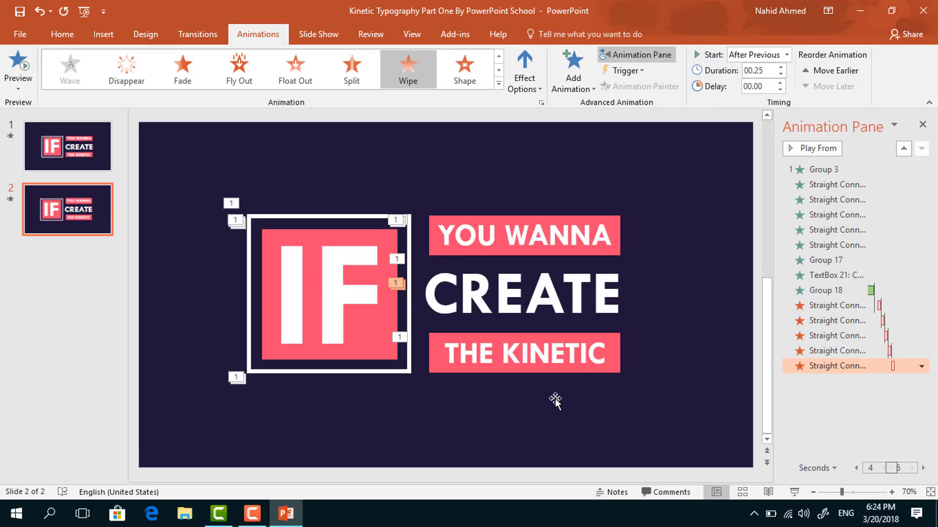
- Add a 0.75-second Fly Out to the left on the IF logo, starting with previous
click(391, 310)
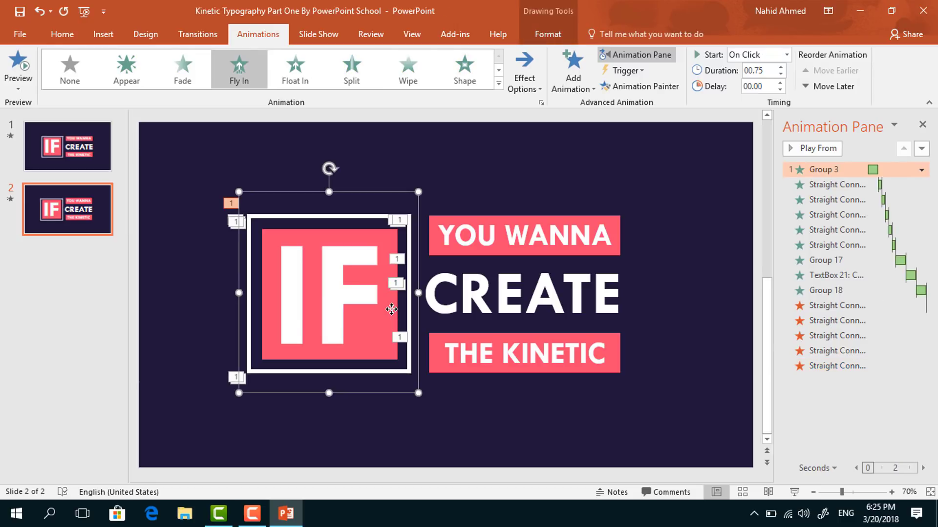
click(574, 82)
scroll(699, 253, down, 3)
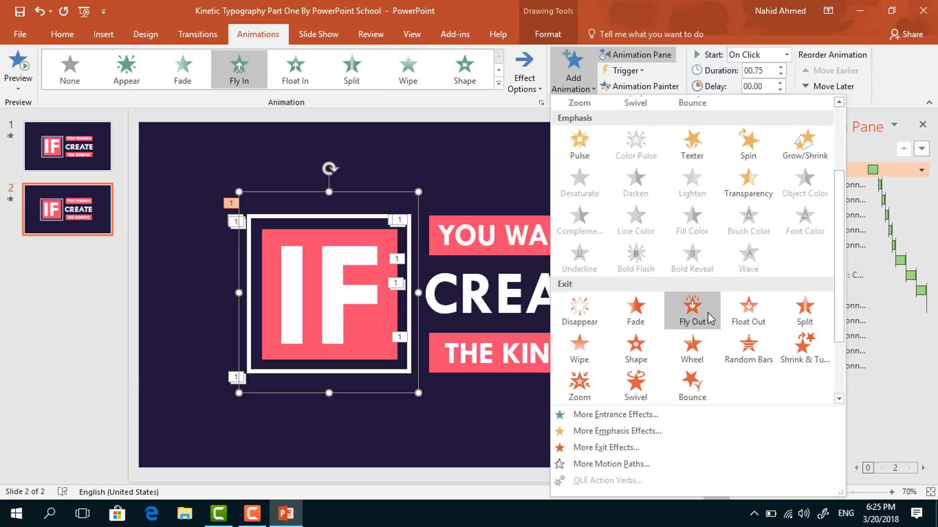
click(699, 327)
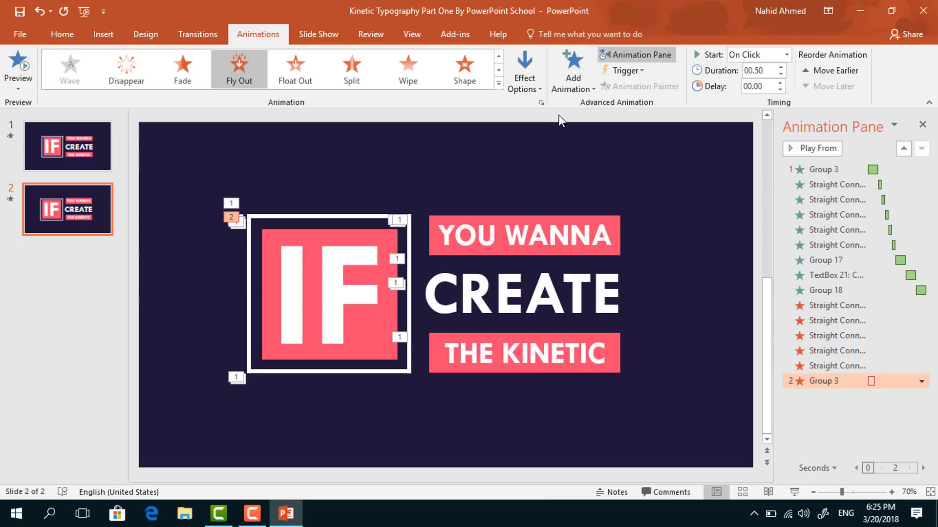
click(527, 82)
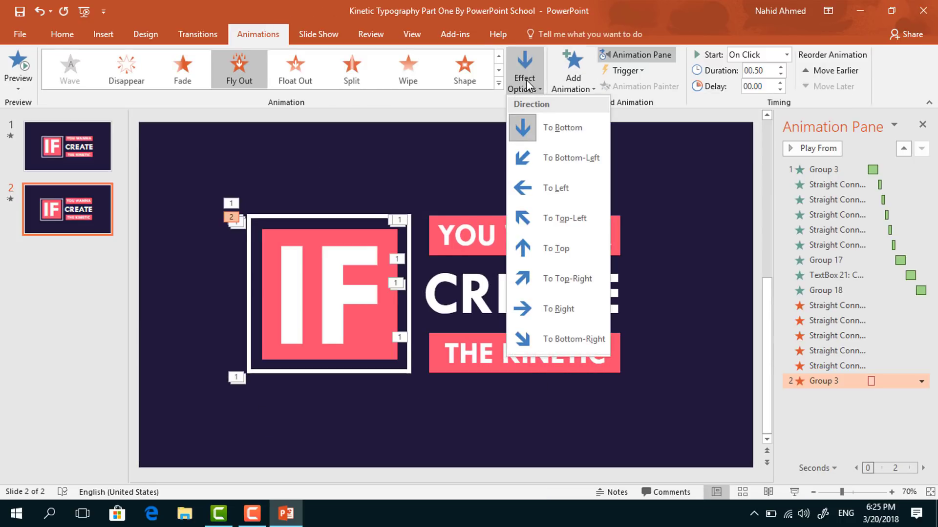
click(566, 193)
click(787, 55)
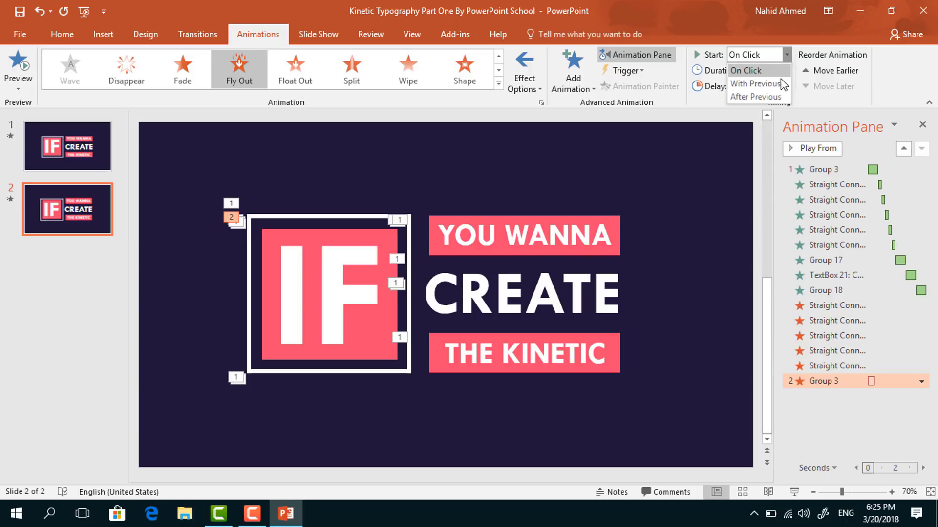
click(774, 85)
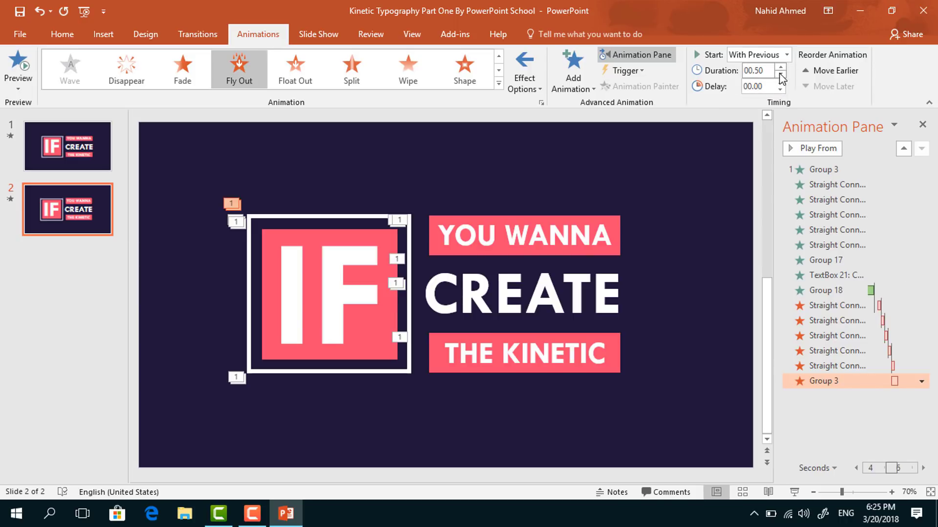
click(781, 68)
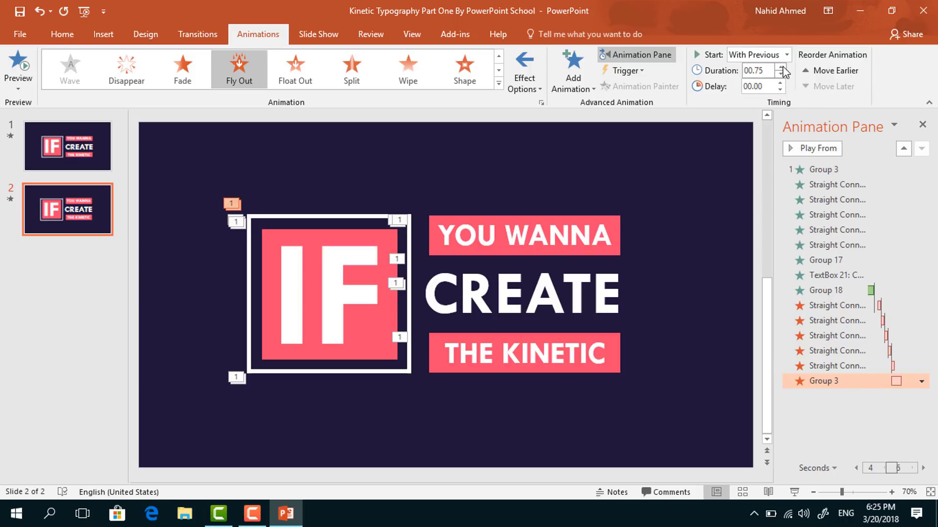
- Set a 0.75-second smooth start on the logo's Fly Out
click(921, 381)
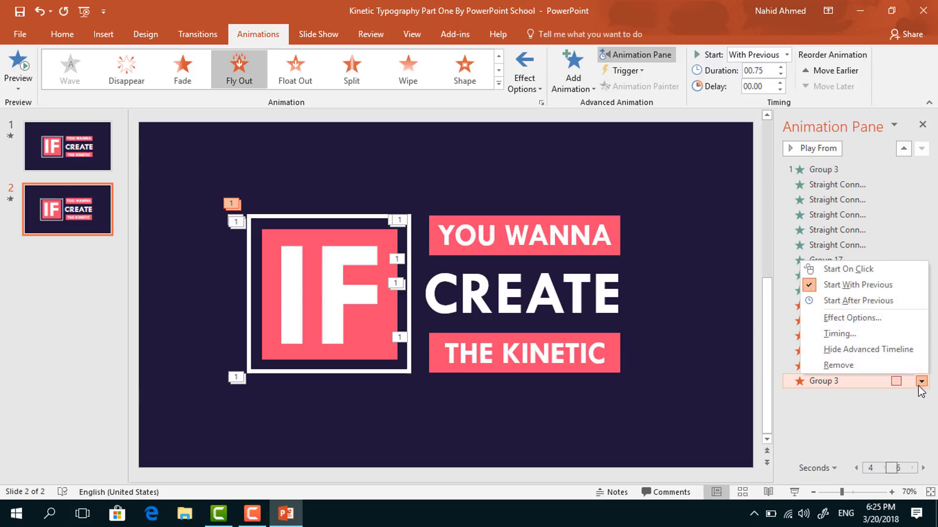
click(853, 318)
drag(424, 242, 473, 246)
click(494, 376)
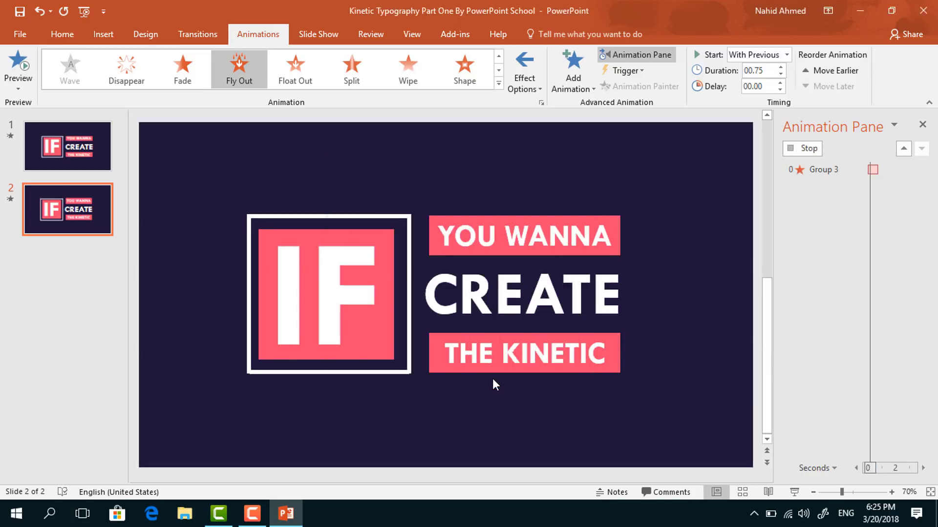
- Add a Fly Out exit to the top on the YOU WANNA group, starting With Previous
click(620, 239)
click(574, 80)
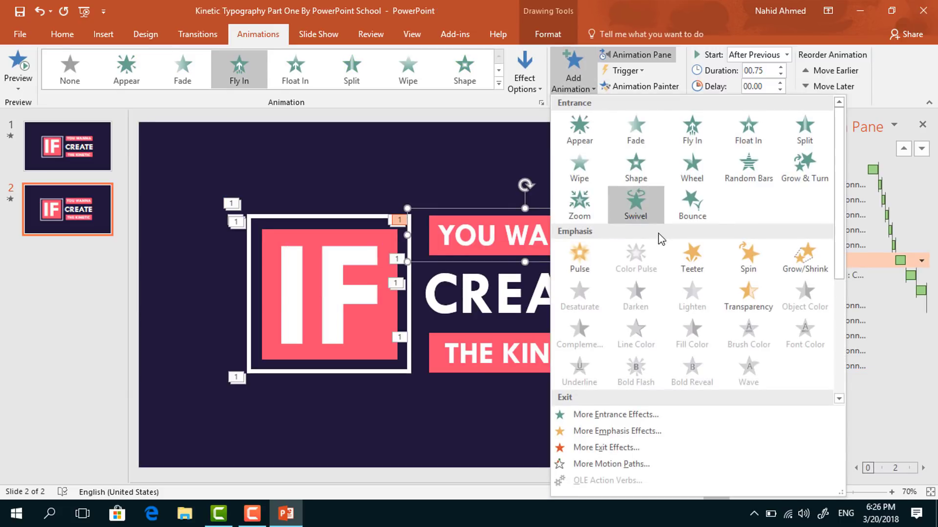
scroll(660, 249, down, 3)
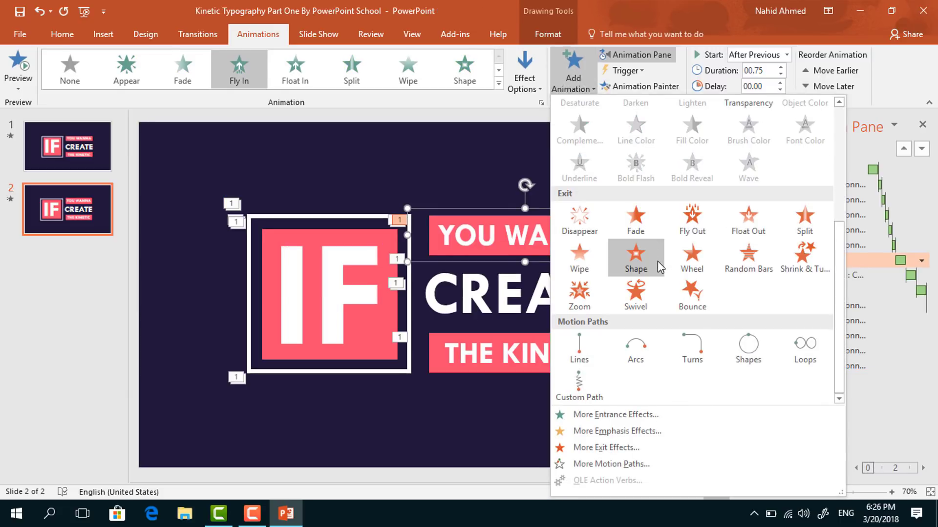
click(703, 227)
click(524, 90)
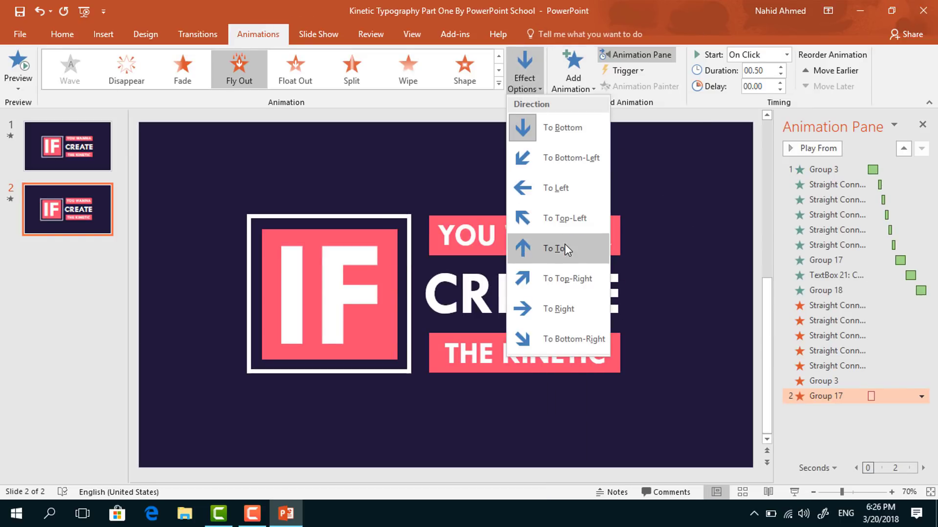
click(565, 245)
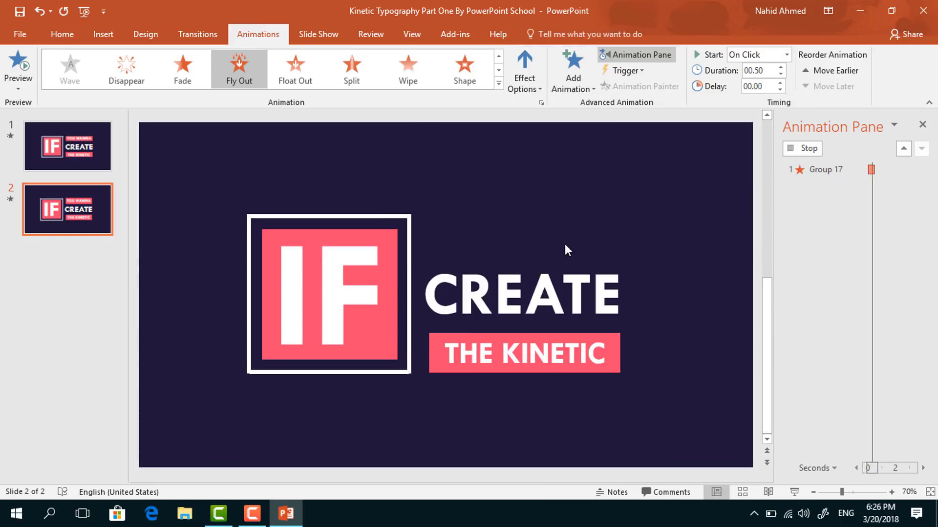
click(786, 55)
click(784, 85)
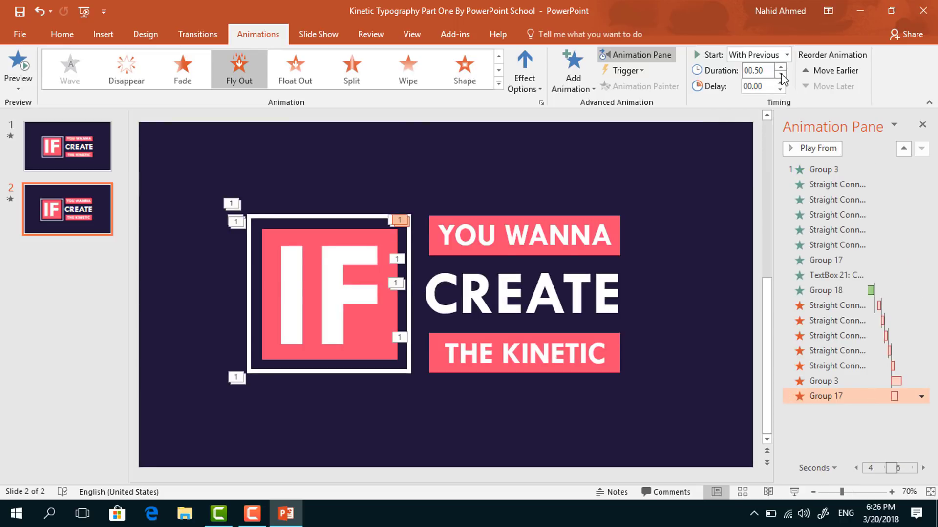
- Give the YOU WANNA Fly Out a 0.75 sec smooth start in its effect settings
click(921, 396)
click(852, 333)
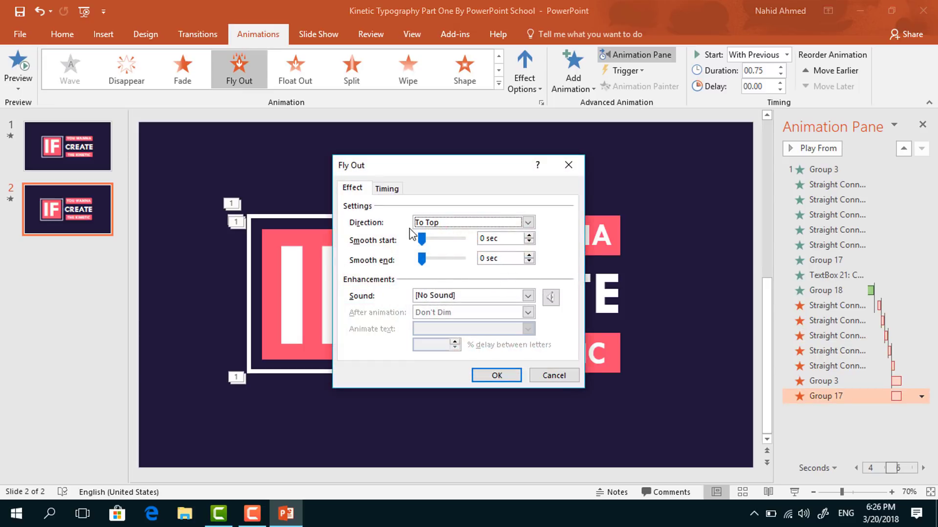
drag(421, 239, 481, 239)
click(496, 375)
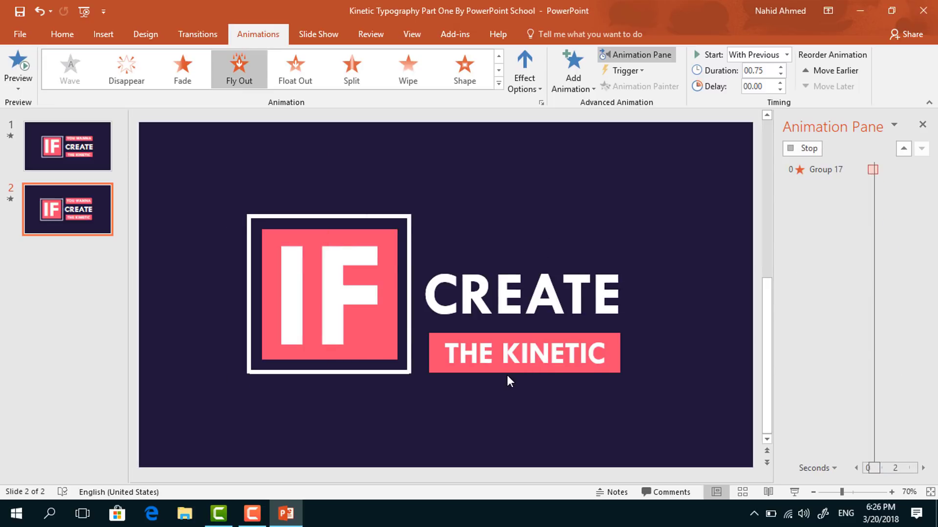
- Add a Fly Out exit to the right on the CREATE text box, starting With Previous
click(628, 304)
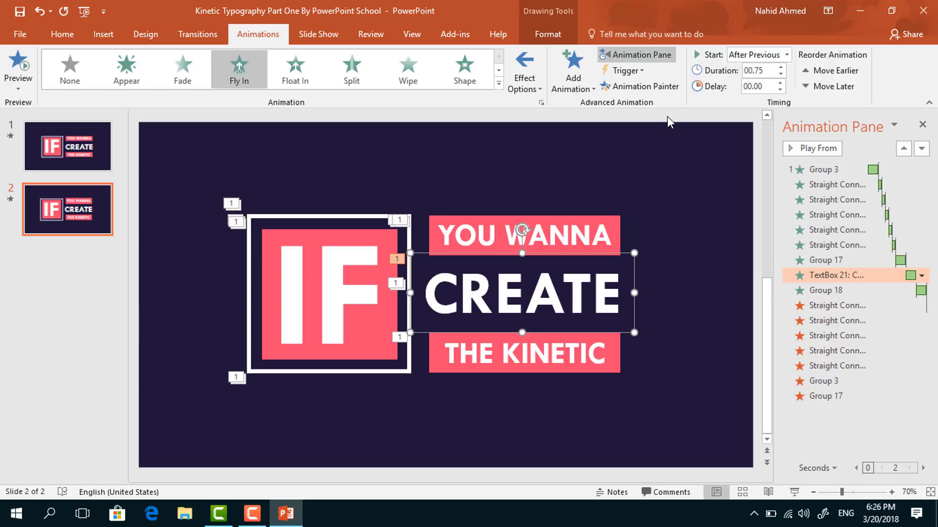
click(573, 80)
scroll(654, 244, down, 3)
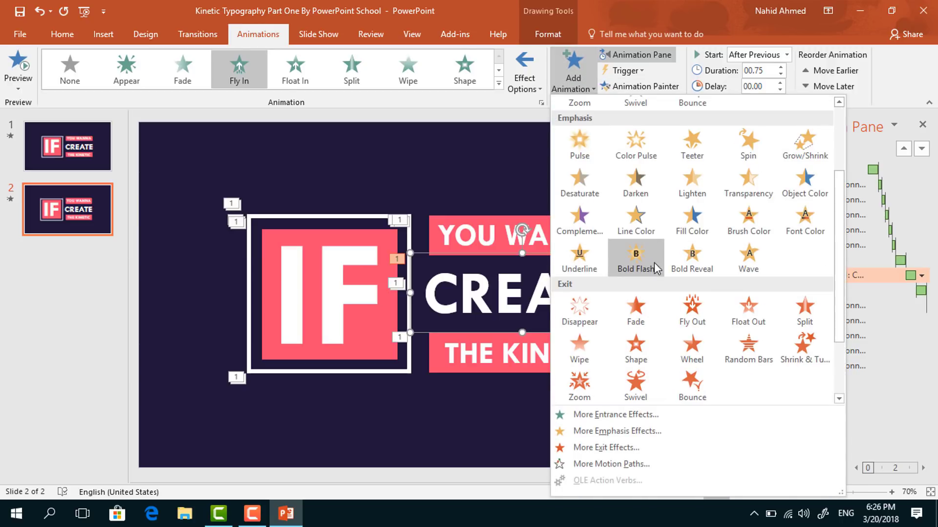
click(690, 321)
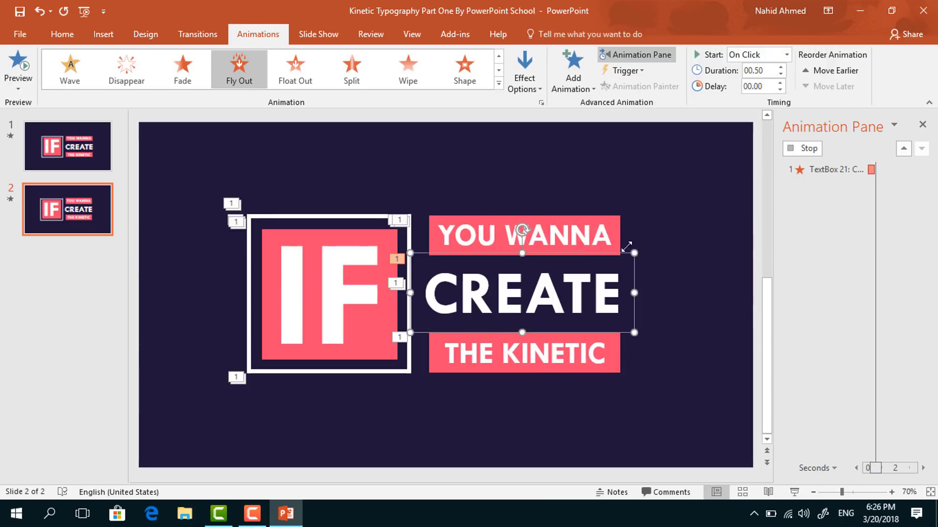
click(520, 84)
click(570, 310)
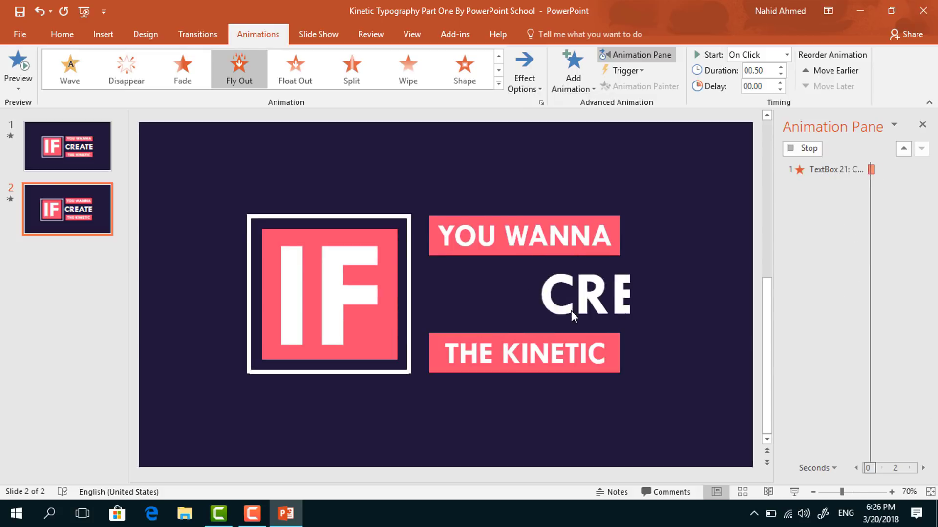
click(785, 54)
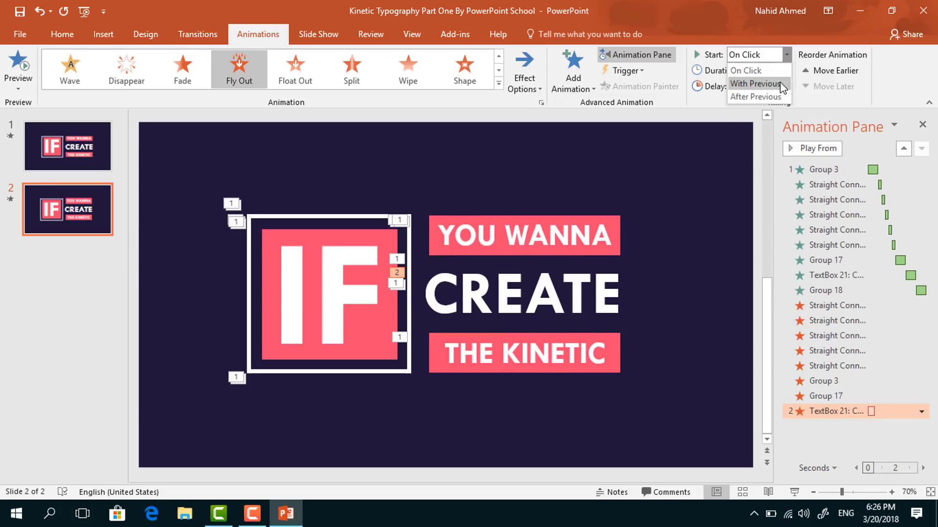
click(756, 84)
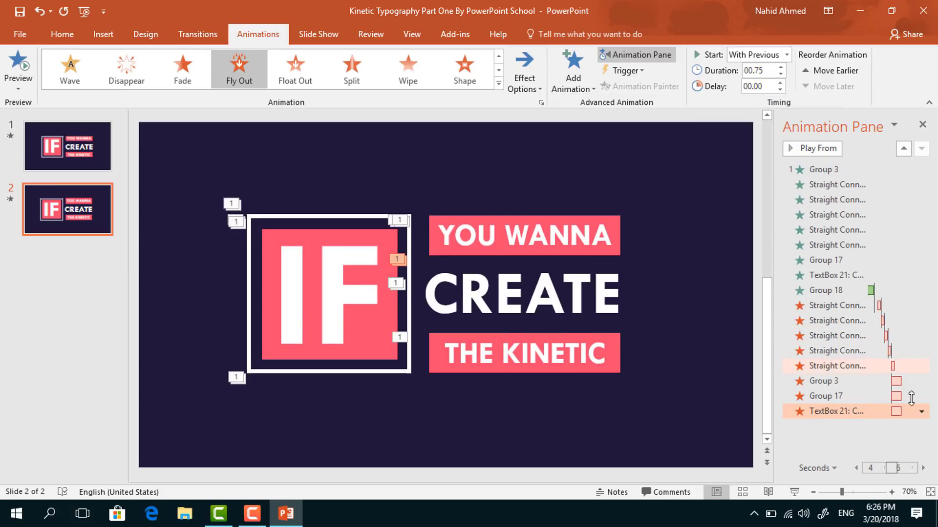
- Set a 0.75 sec smooth start in the CREATE Fly Out effect settings
click(922, 412)
click(867, 352)
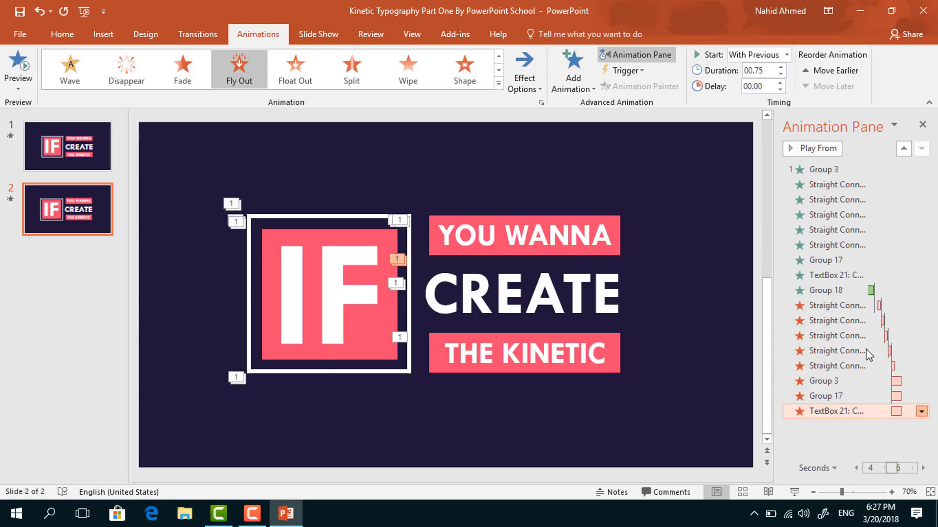
drag(423, 242, 461, 239)
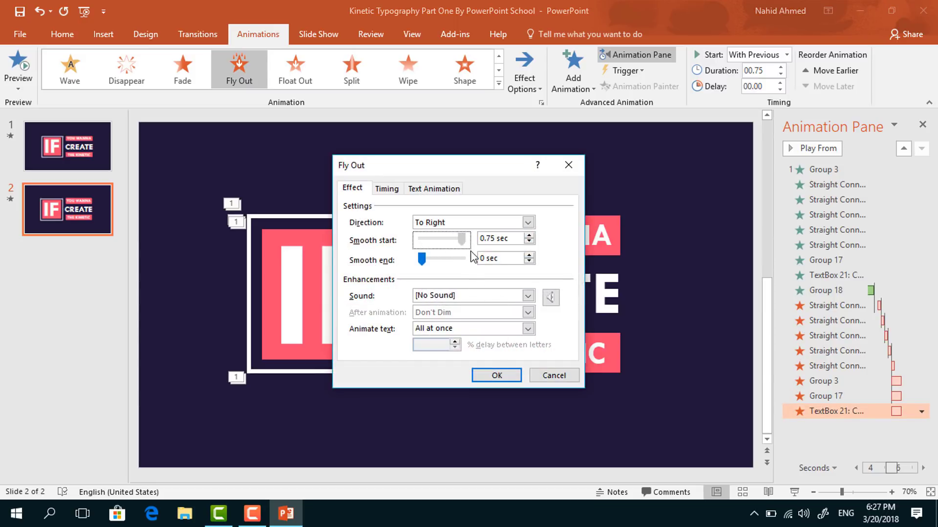